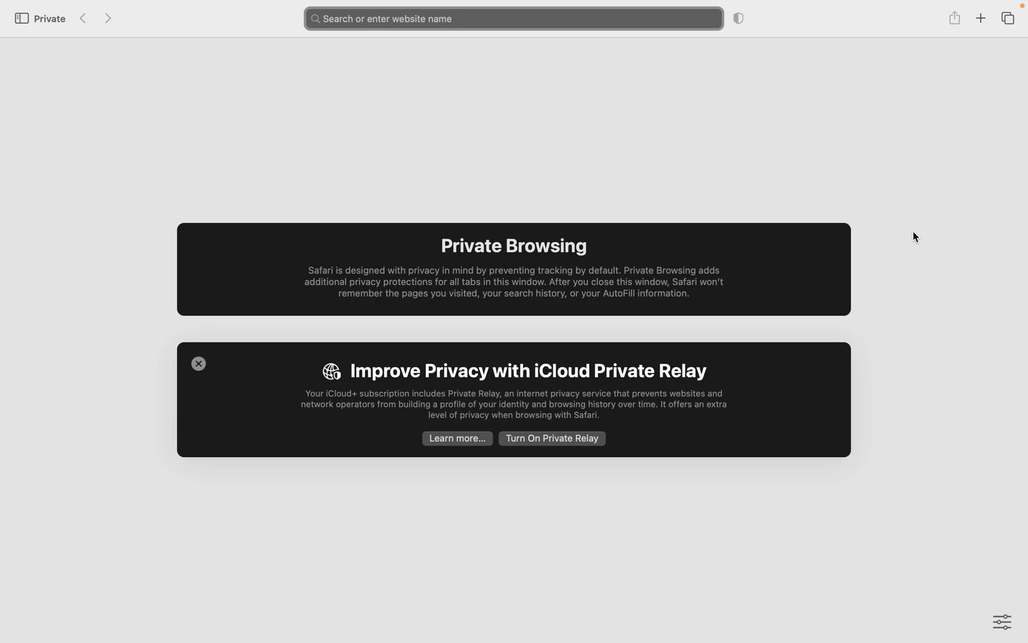
Step: Load simplistored.com in Safari to show the Simpli Stored Self-Storage home page
type("simplist")
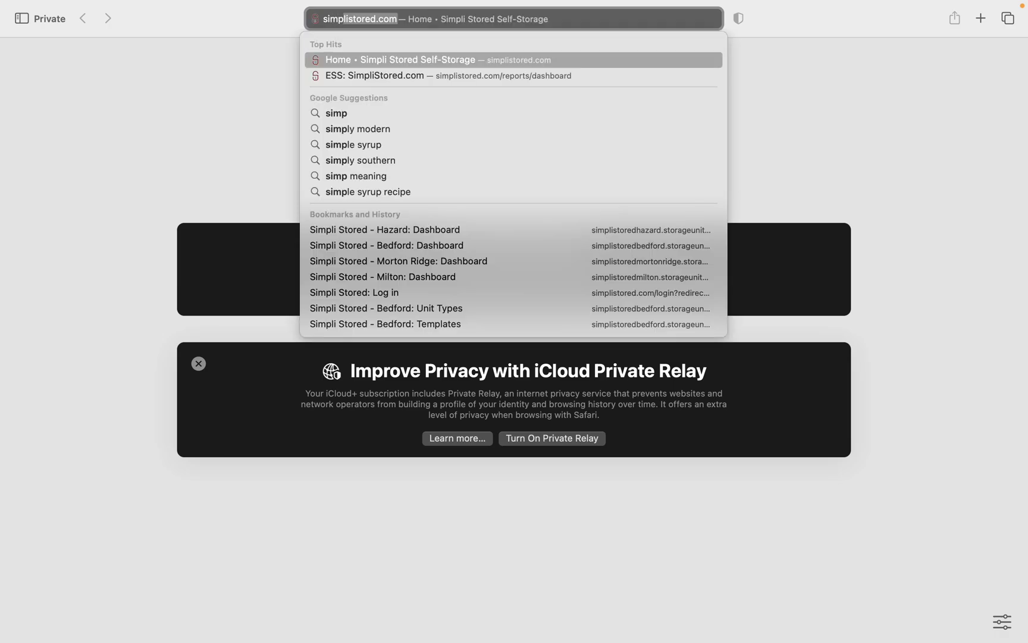
type("ored.com")
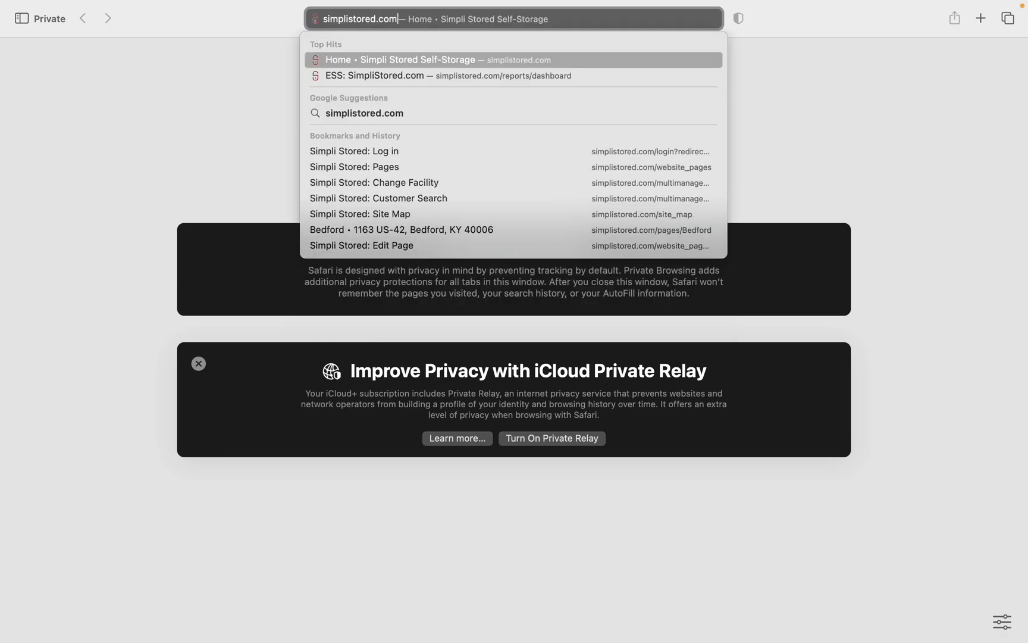
key("Return")
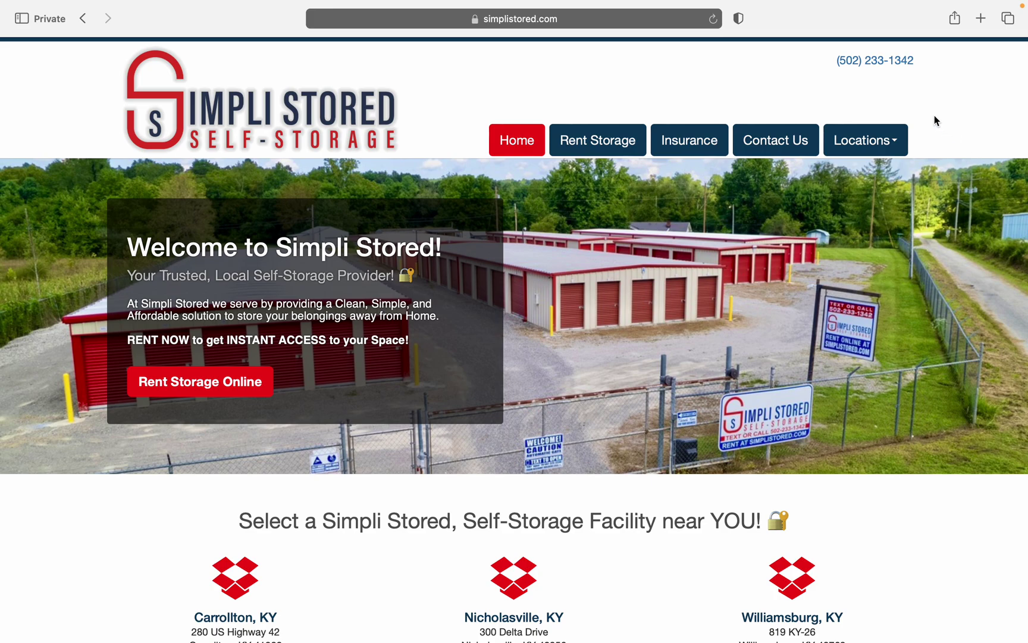
Step: Open the Locations menu listing the seven Kentucky storage facilities
left_click(886, 141)
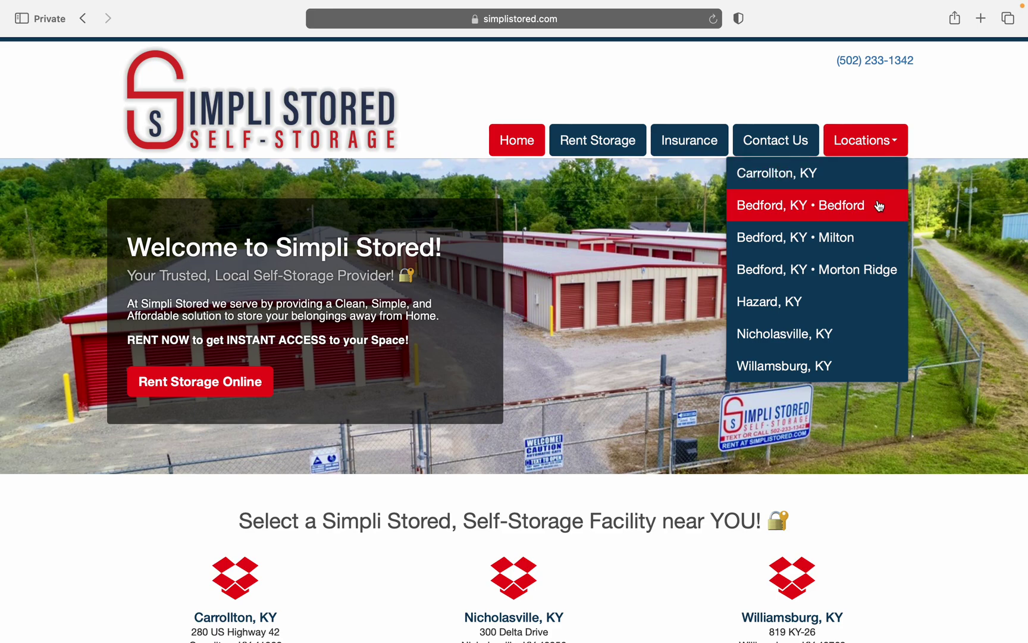
Step: Go to the Bedford, KY facility's login and sign in with the test account's email and password
left_click(879, 206)
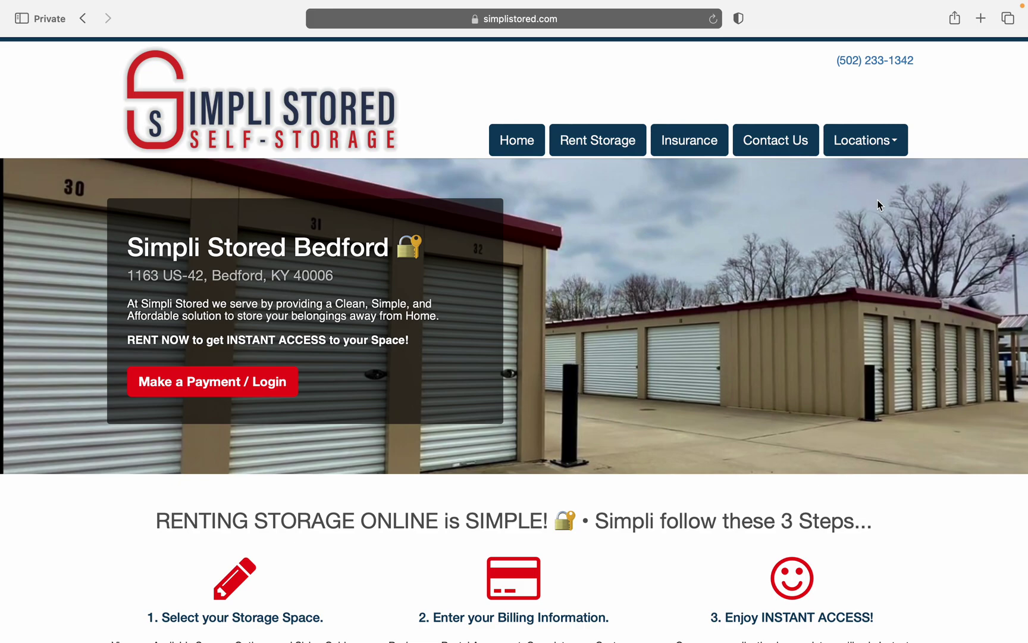
left_click(271, 386)
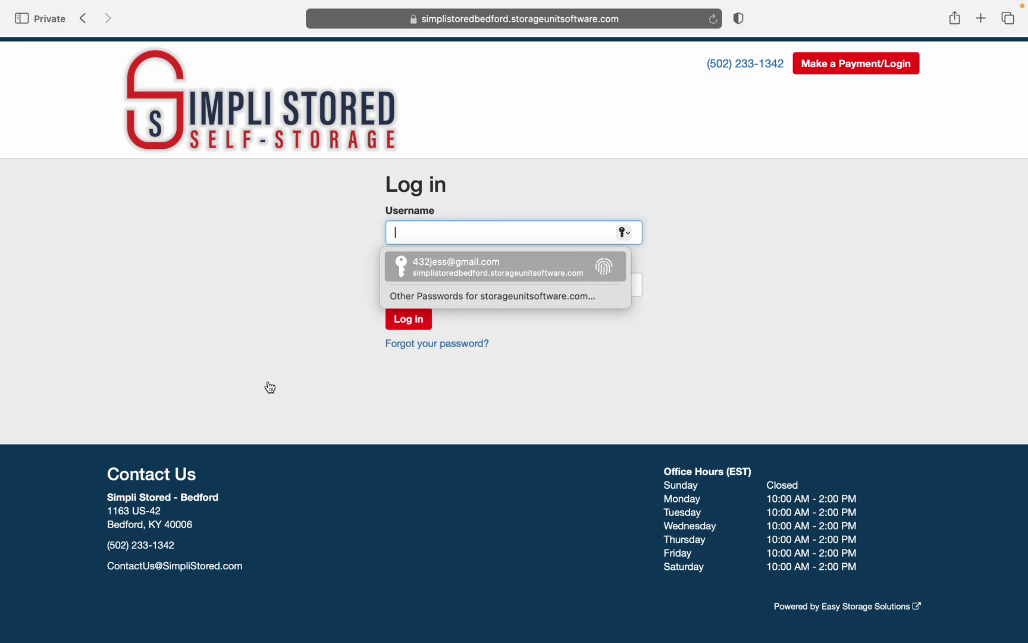
type("123")
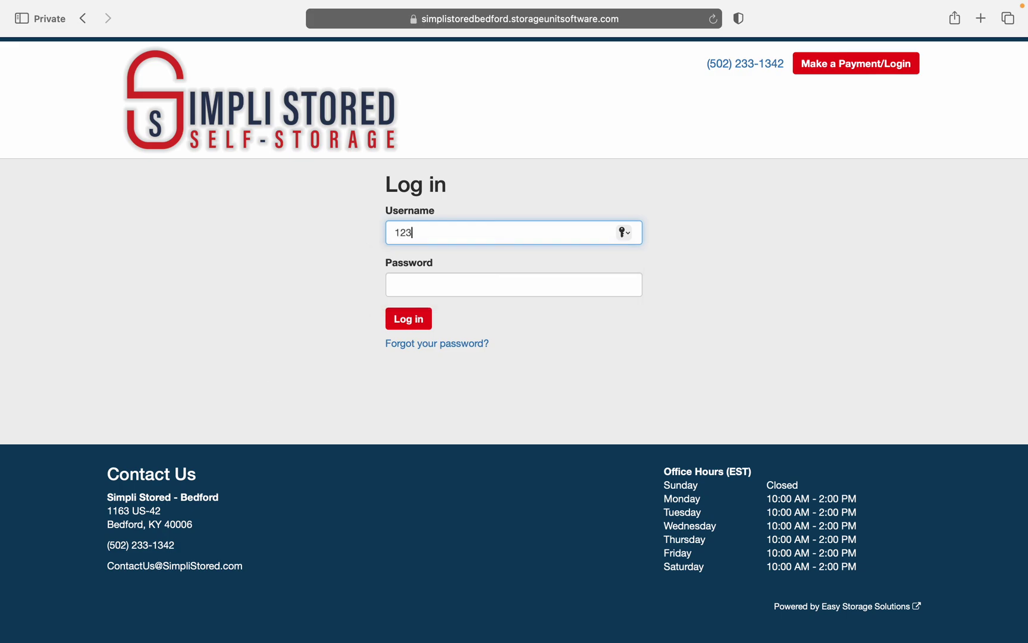
type("@123.com")
left_click(475, 289)
type("1234")
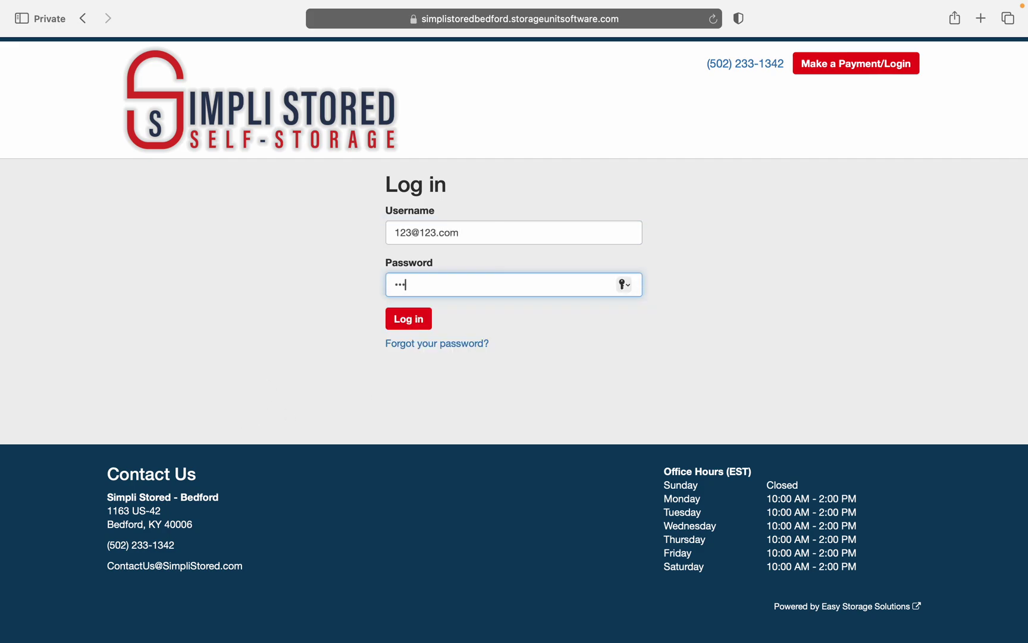
left_click(427, 325)
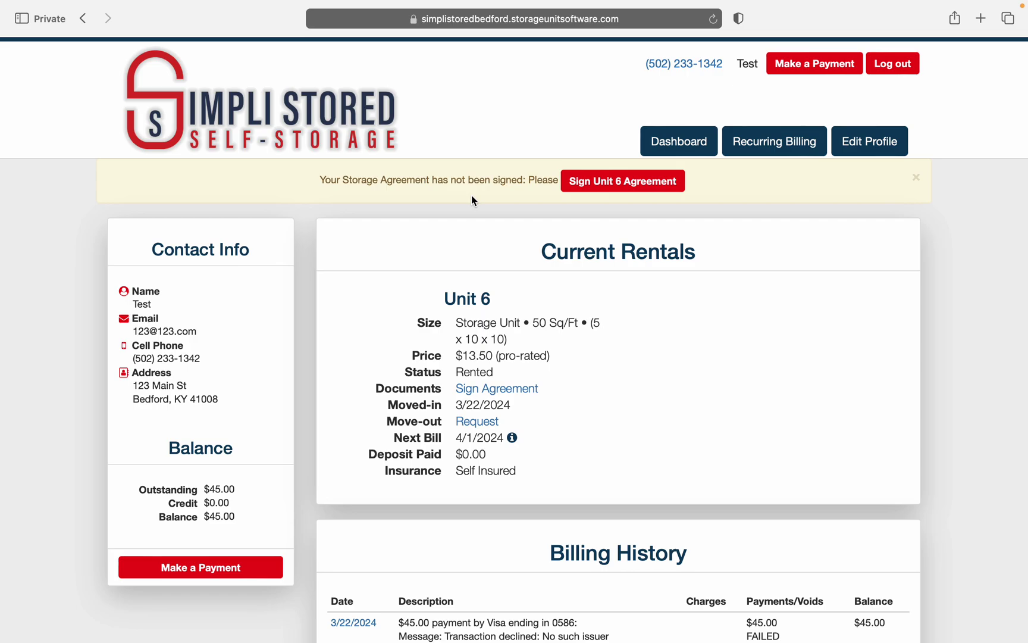
Step: Open the unsigned Unit 6 agreement and scroll through its full text
left_click(604, 190)
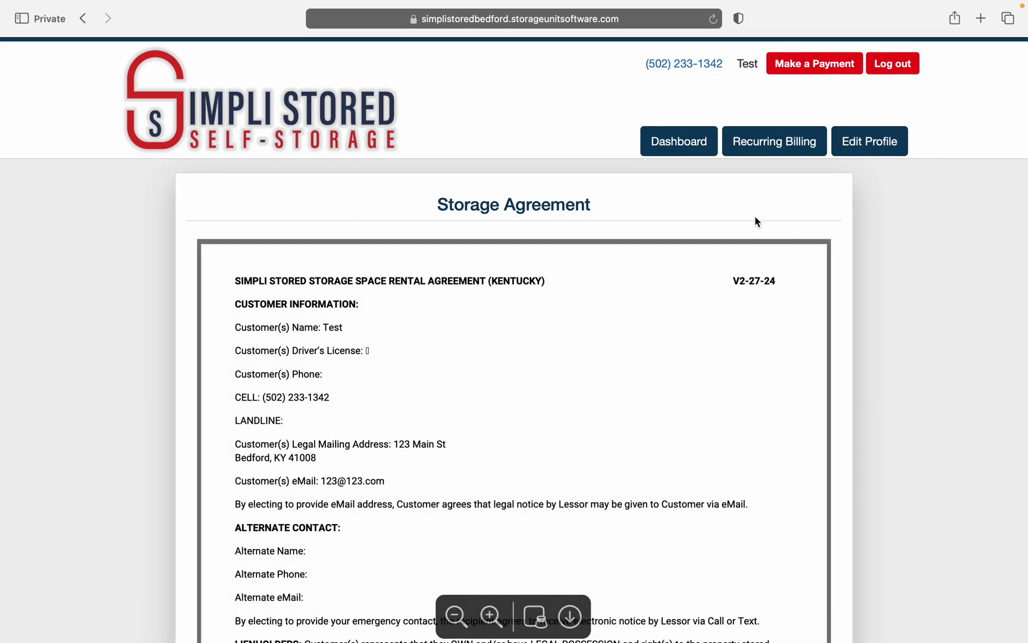
scroll(755, 216, "down", 2)
scroll(559, 433, "down", 15)
scroll(558, 433, "down", 15)
scroll(559, 432, "down", 15)
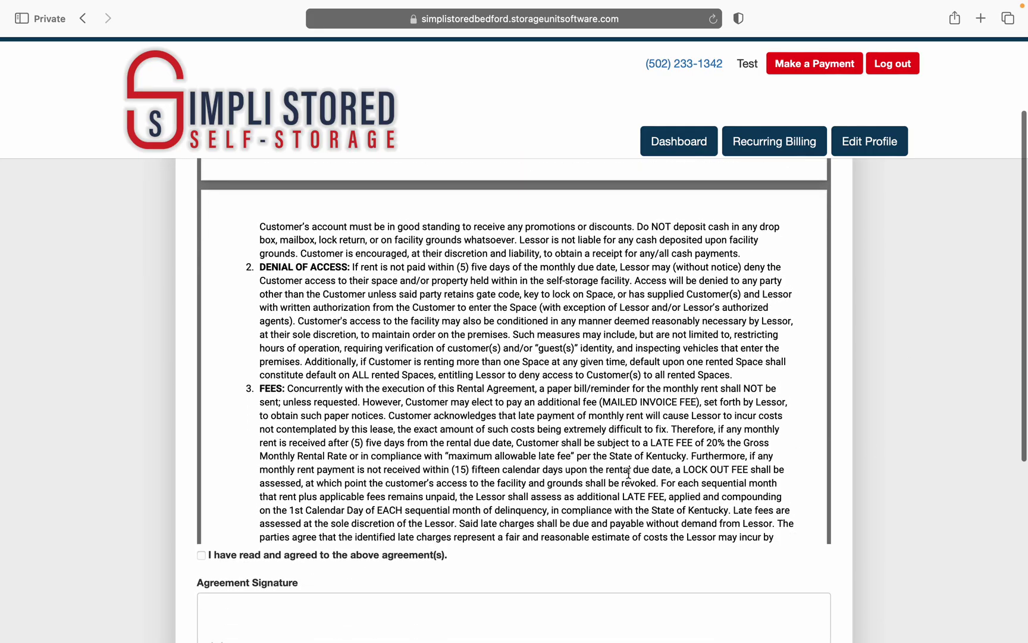
scroll(295, 518, "down", 15)
scroll(295, 517, "down", 20)
scroll(295, 517, "down", 20)
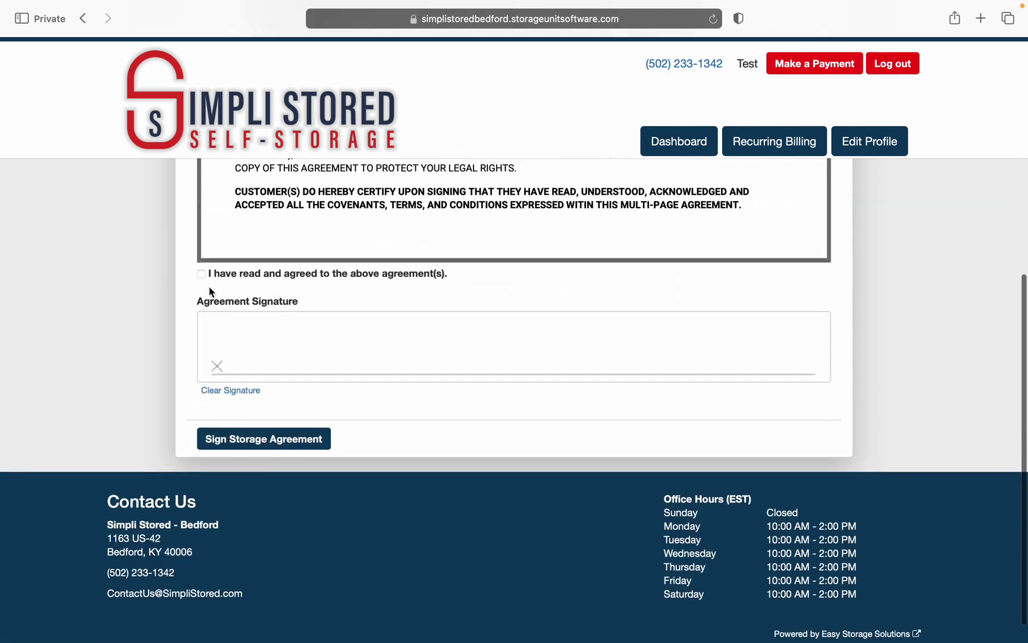
Step: Tick the agreement checkbox, draw a signature and submit the signed agreement
left_click(202, 274)
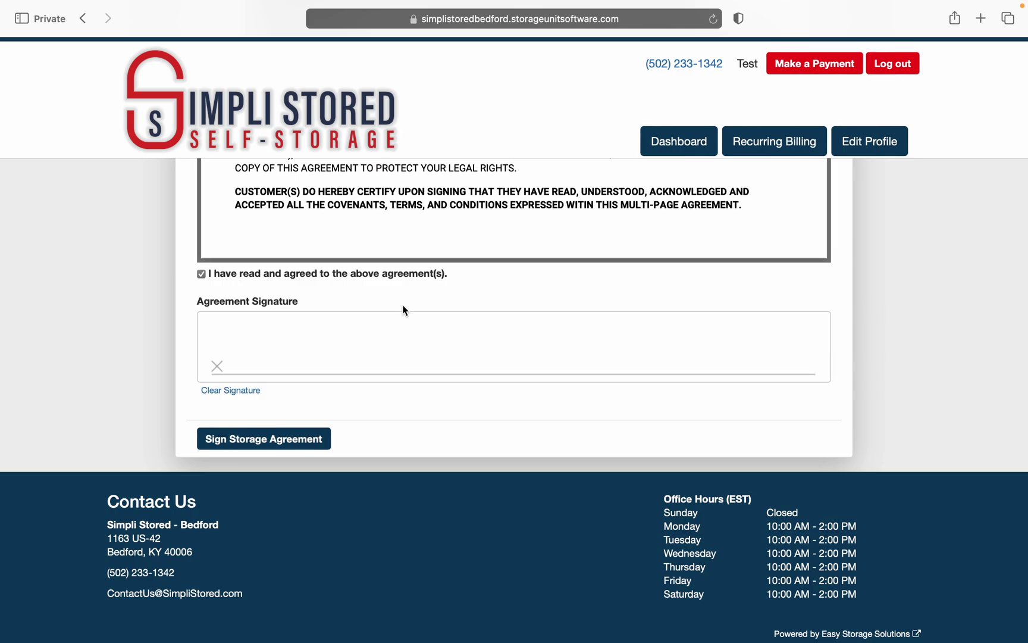
mouse_move(249, 335)
left_mouse_down()
mouse_move(268, 357)
mouse_move(318, 344)
mouse_move(402, 361)
left_mouse_up()
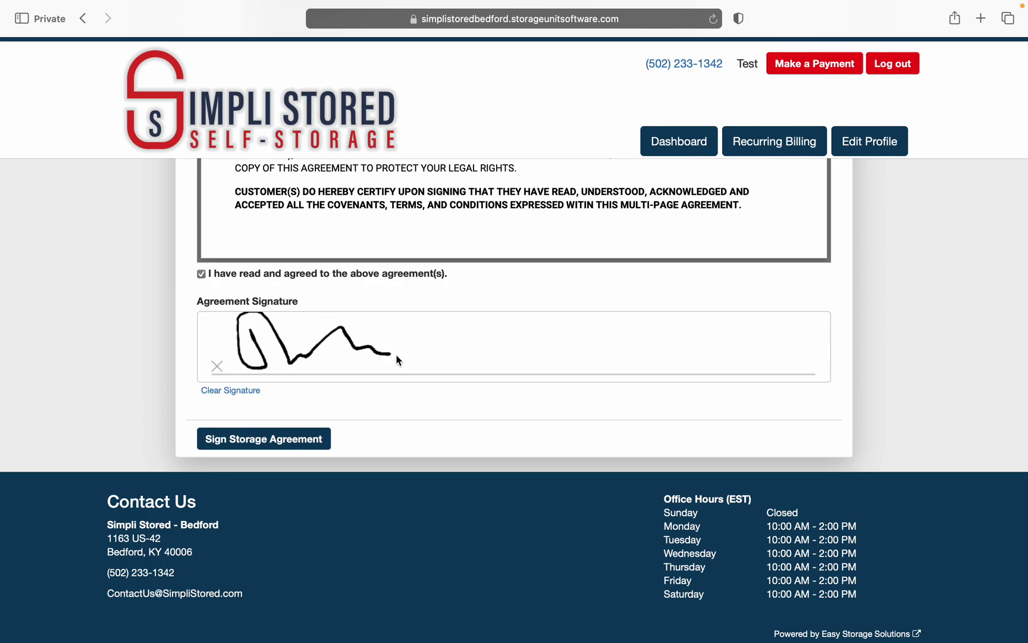
left_click(270, 439)
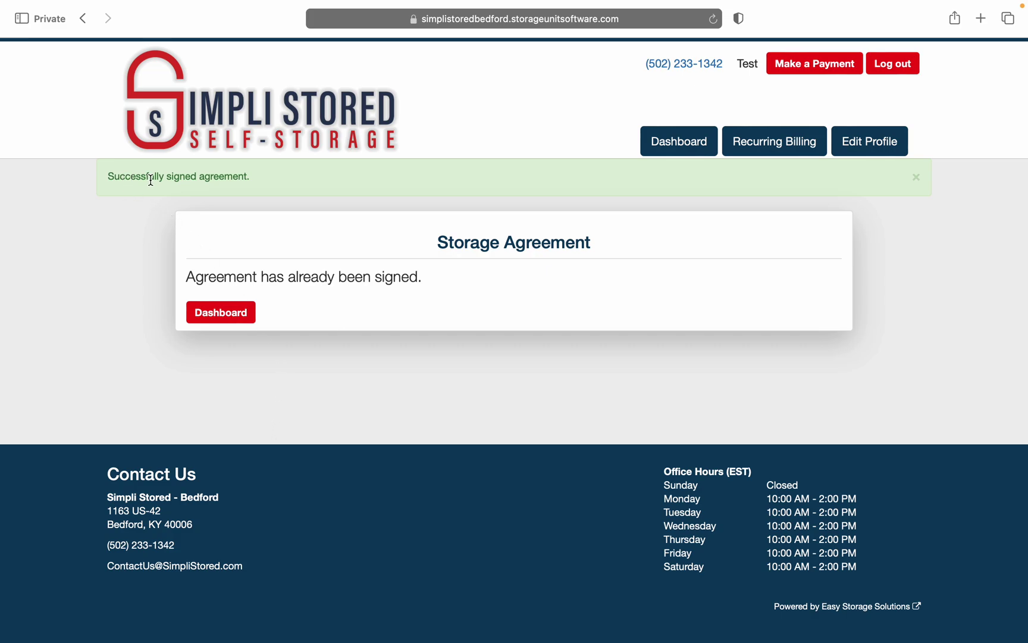
Step: Return from the agreement confirmation page to the tenant dashboard
left_click(244, 314)
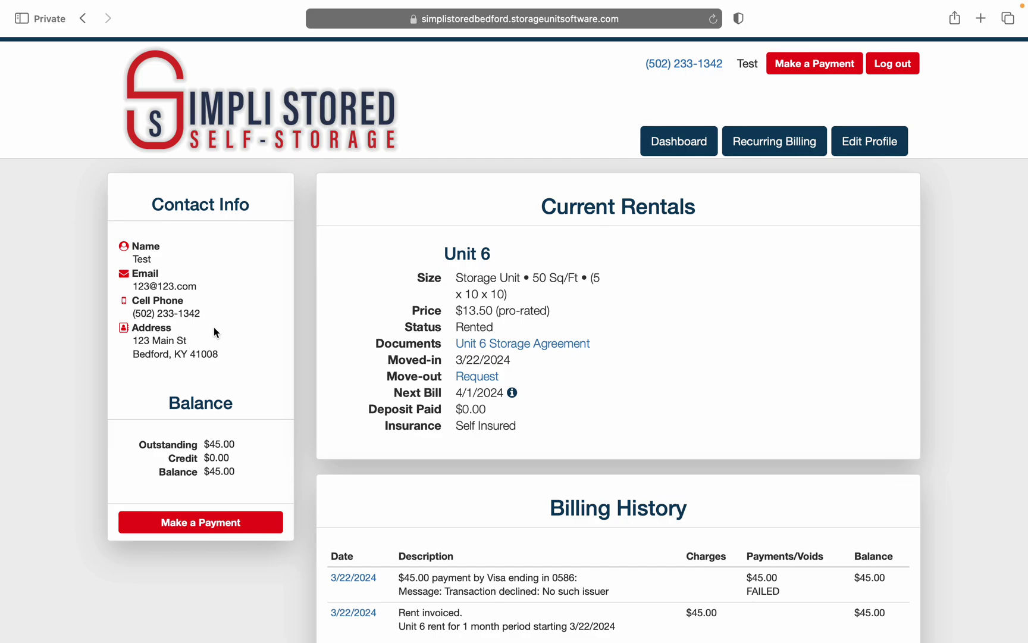
Step: Open Edit Profile and scroll through the contact details and account information sections
left_click(881, 152)
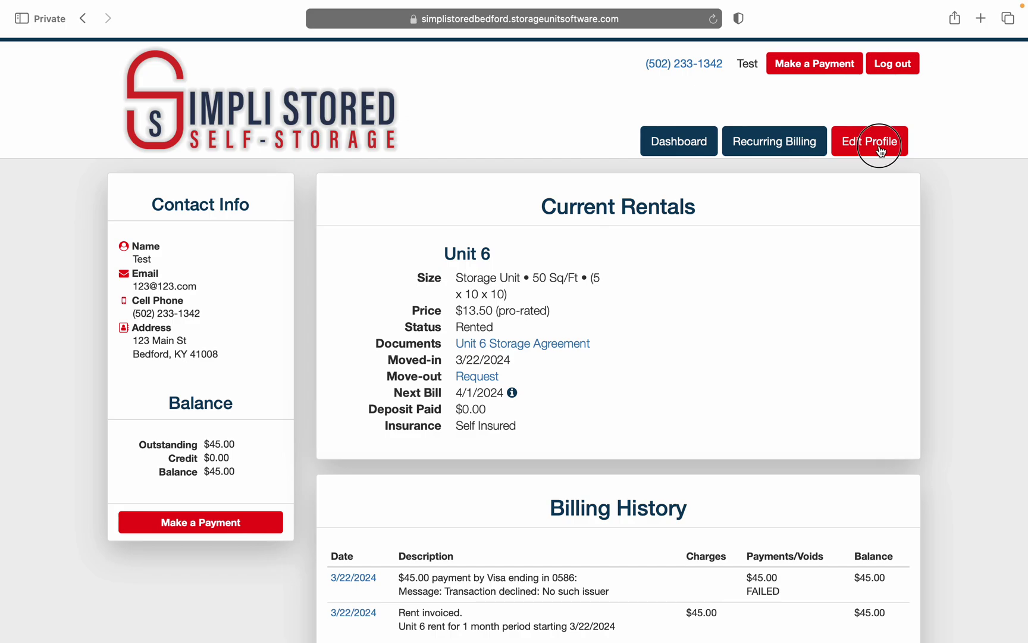
scroll(592, 424, "down", 1)
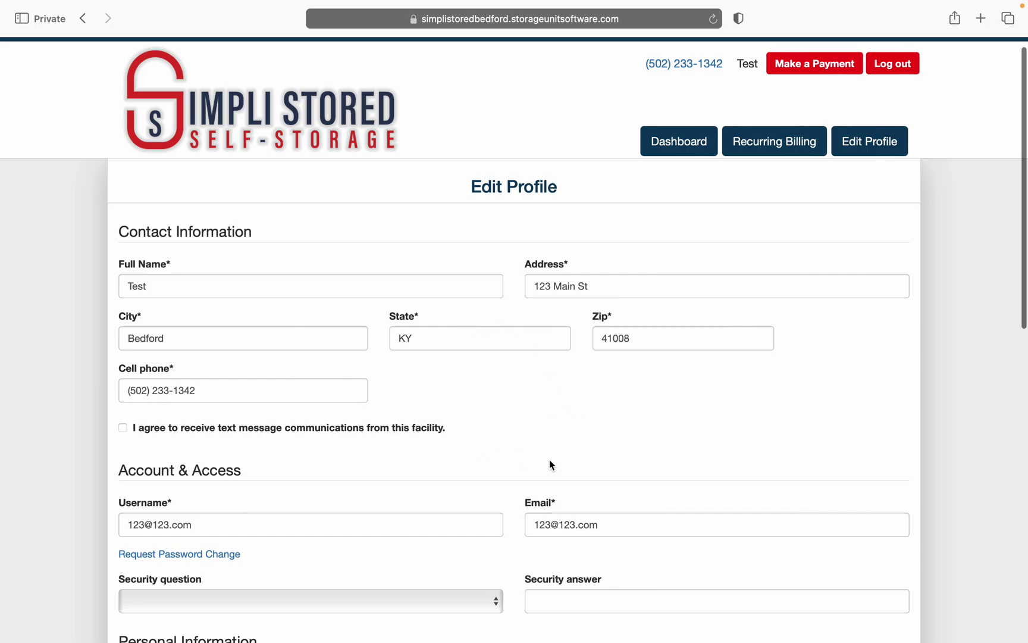
scroll(607, 474, "down", 3)
scroll(607, 474, "down", 5)
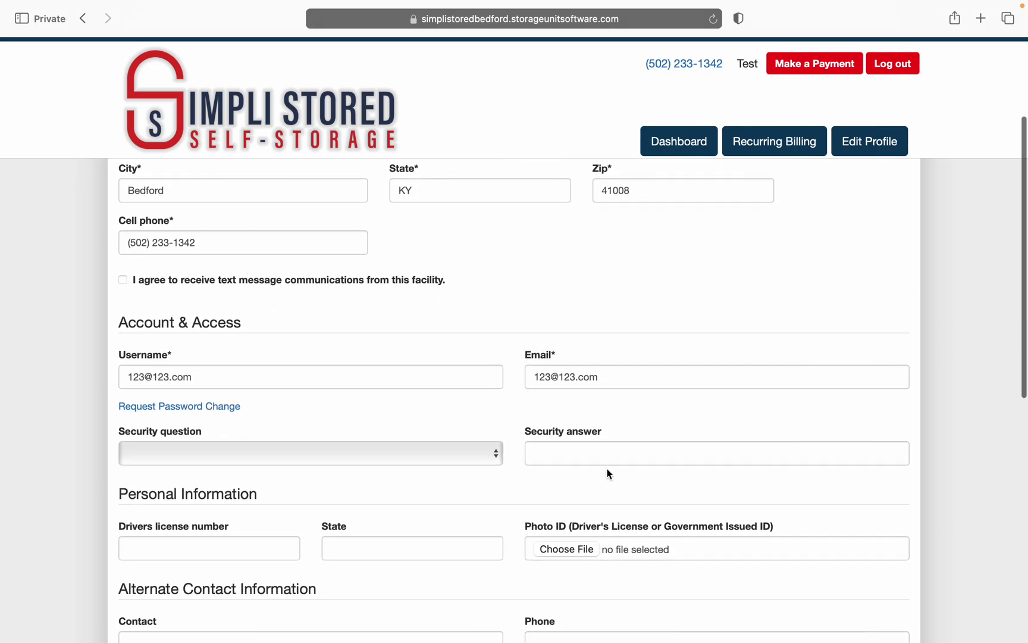
scroll(607, 474, "down", 5)
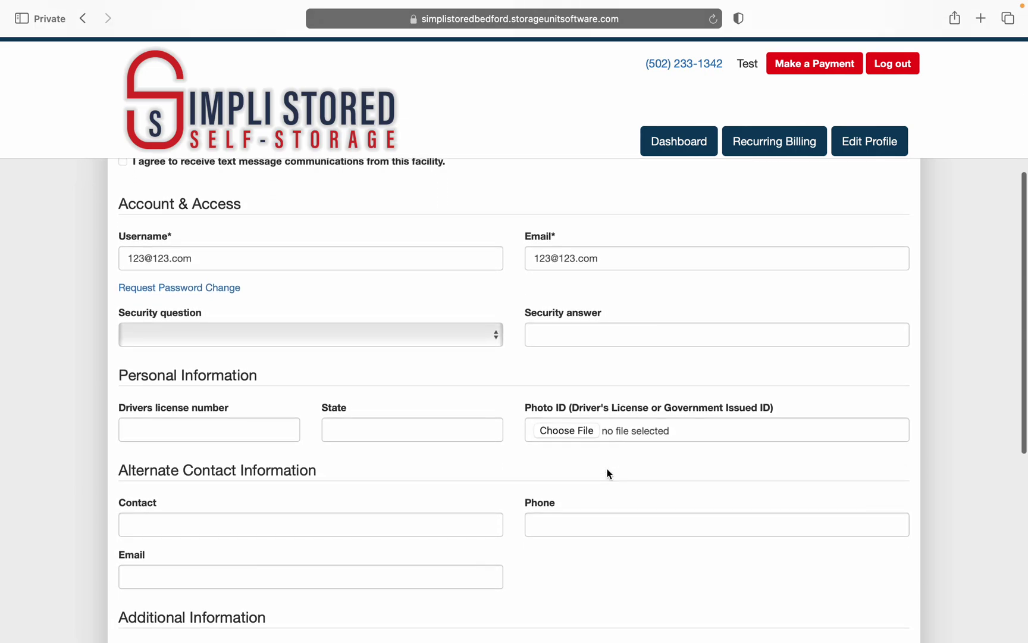
scroll(606, 474, "down", 3)
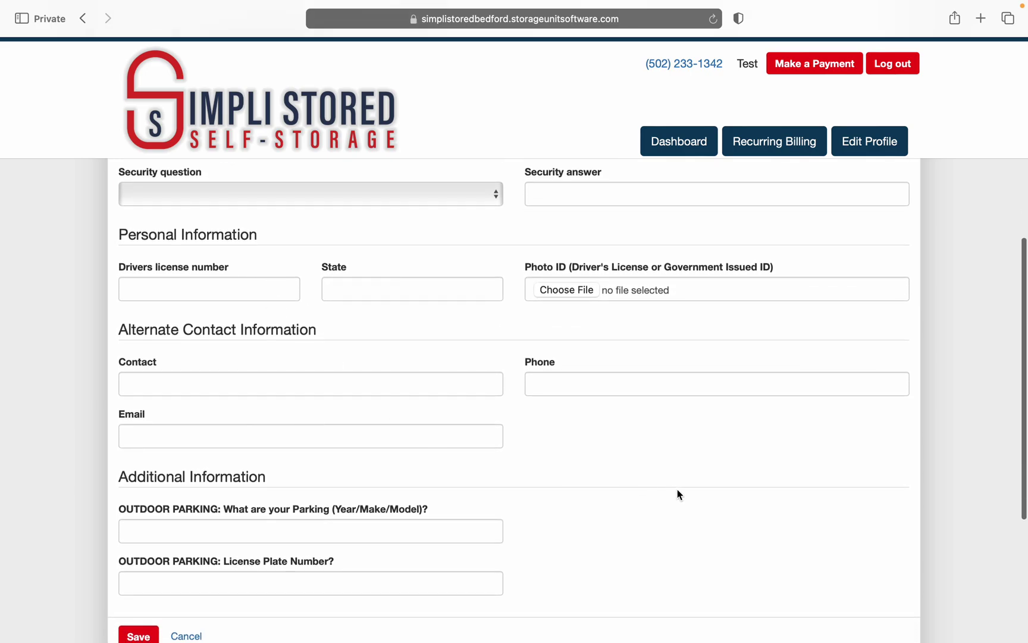
scroll(678, 494, "down", 2)
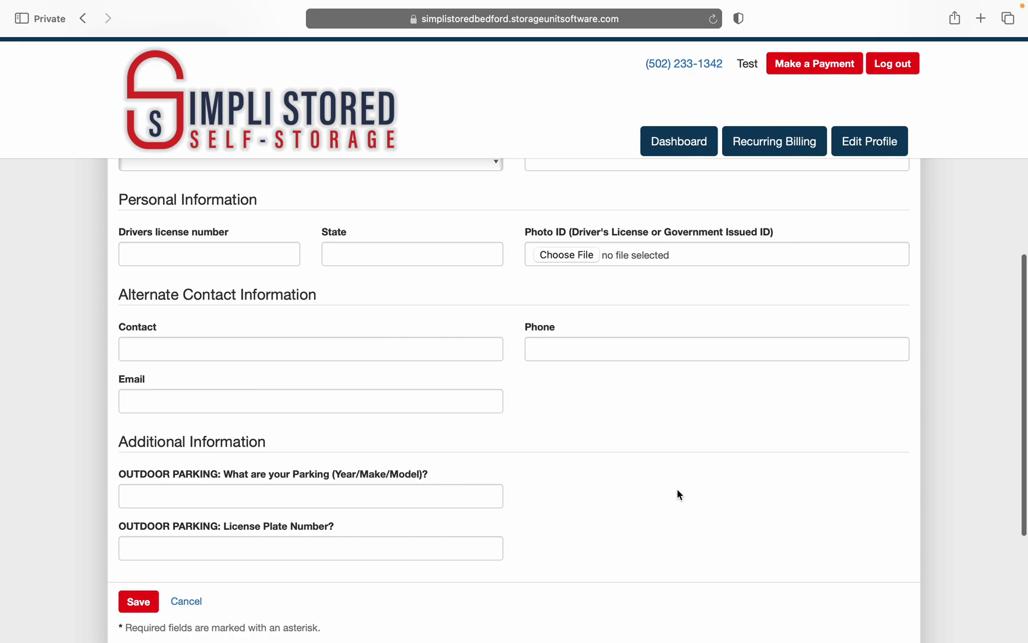
scroll(678, 495, "down", 1)
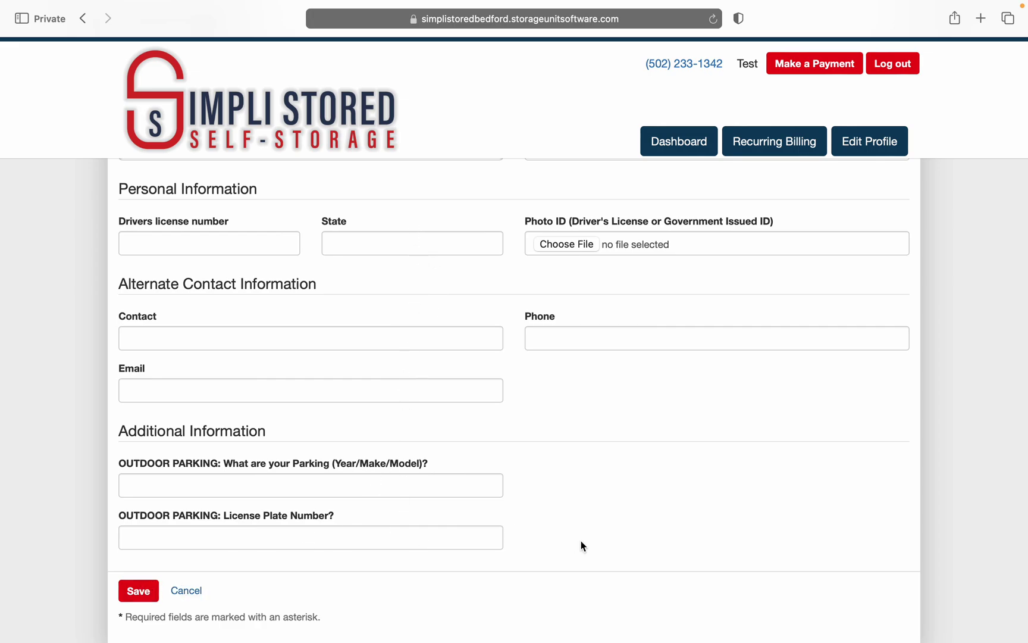
scroll(580, 545, "up", 5)
scroll(581, 541, "up", 3)
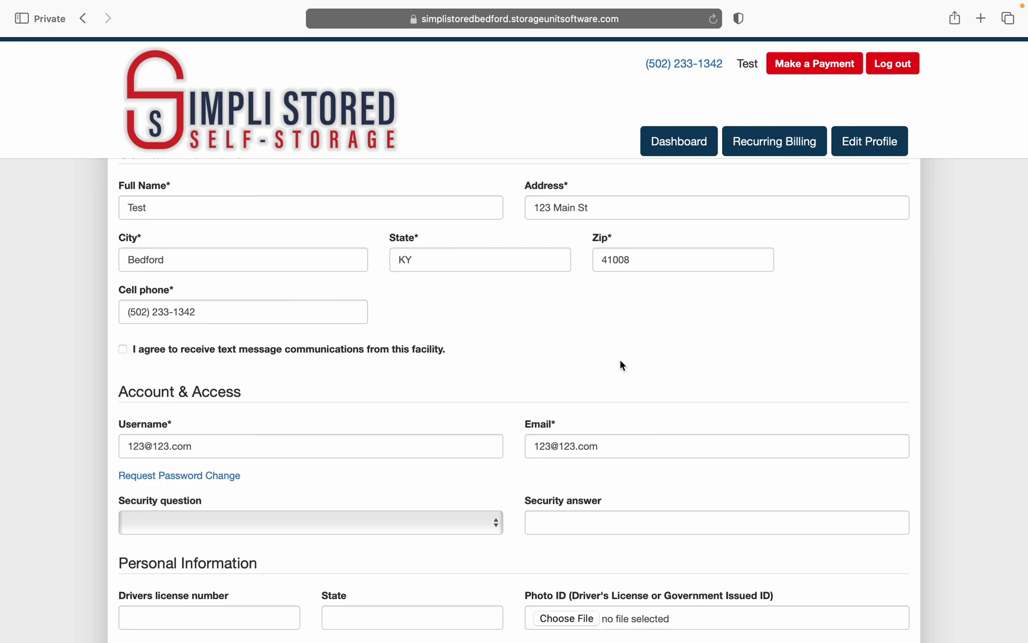
Step: Turn on text-message consent and try saving the profile
left_click(123, 349)
scroll(512, 404, "down", 5)
scroll(511, 401, "down", 3)
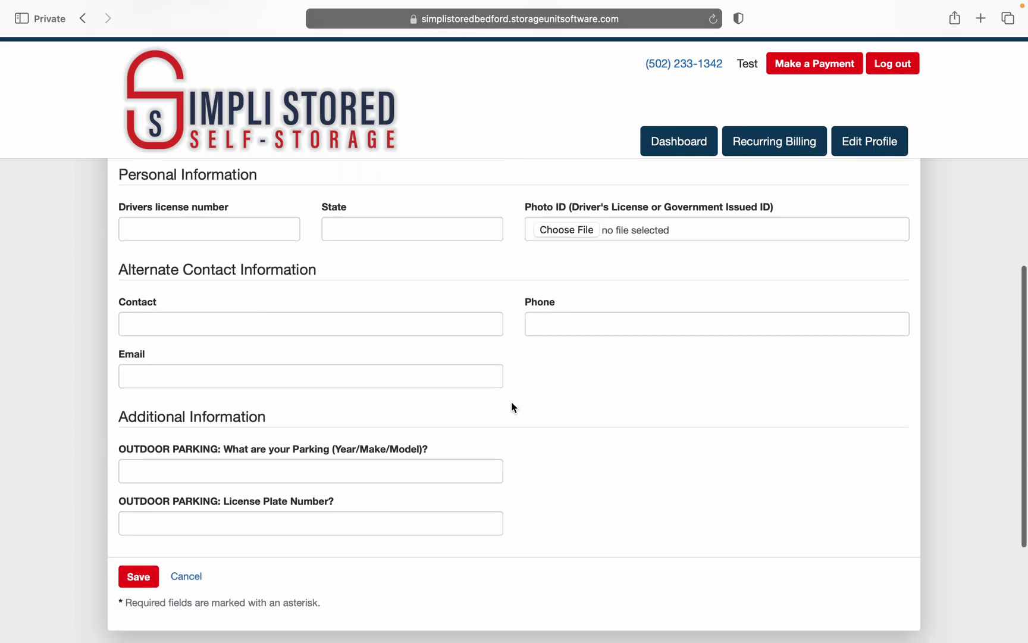
left_click(143, 517)
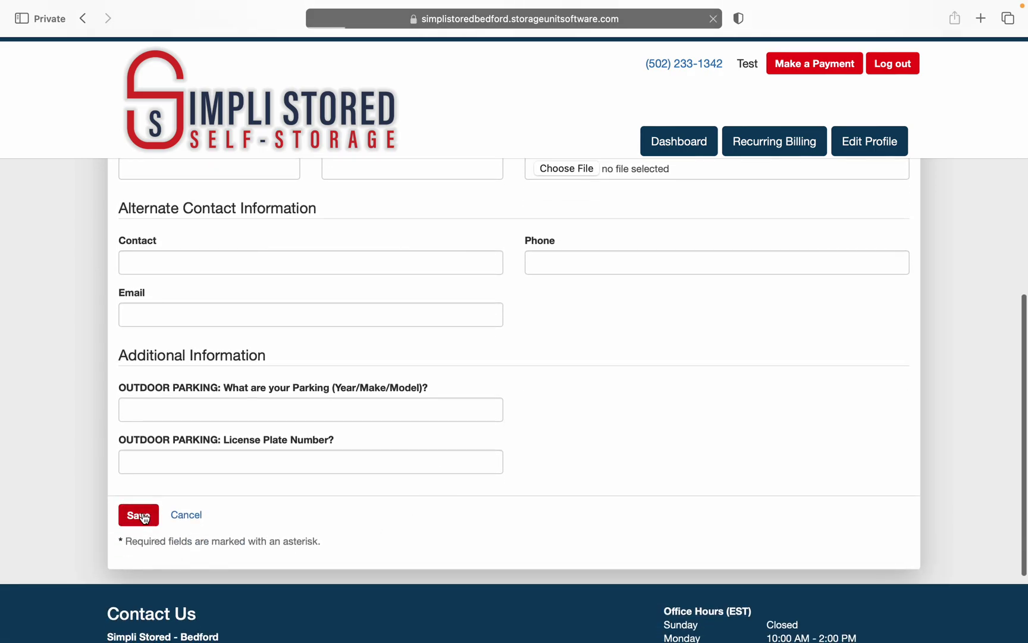
Step: Review the Photo ID error, then go back to the dashboard
scroll(571, 581, "down", 5)
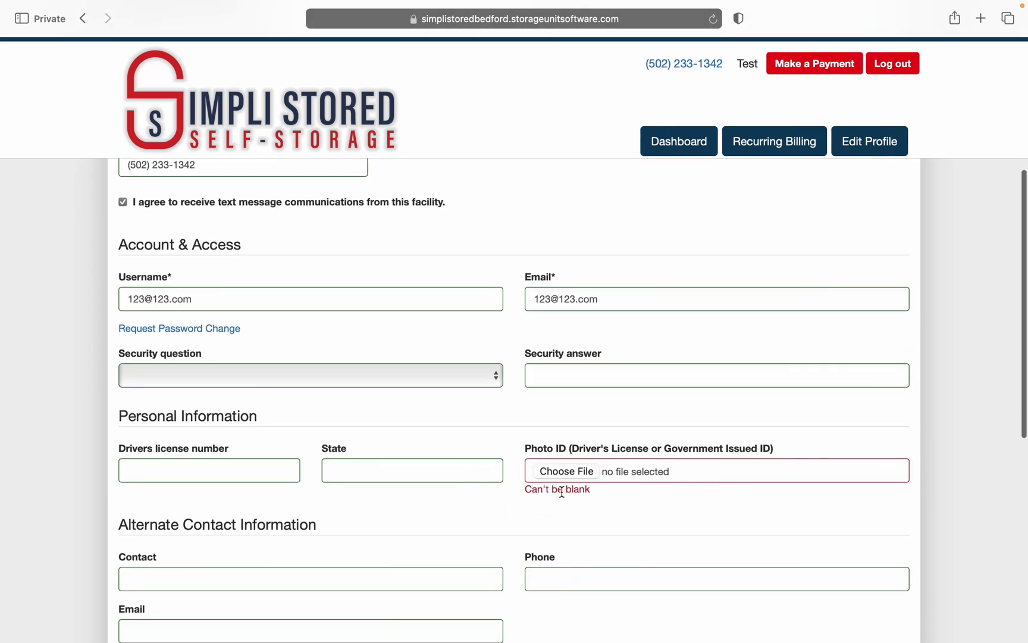
scroll(601, 534, "down", 1)
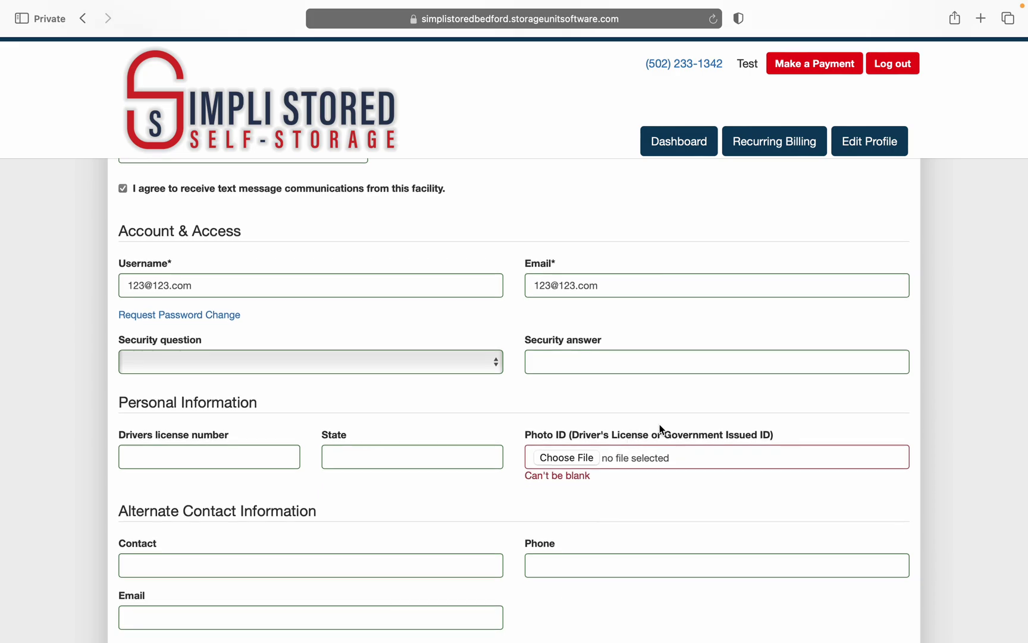
left_click(693, 151)
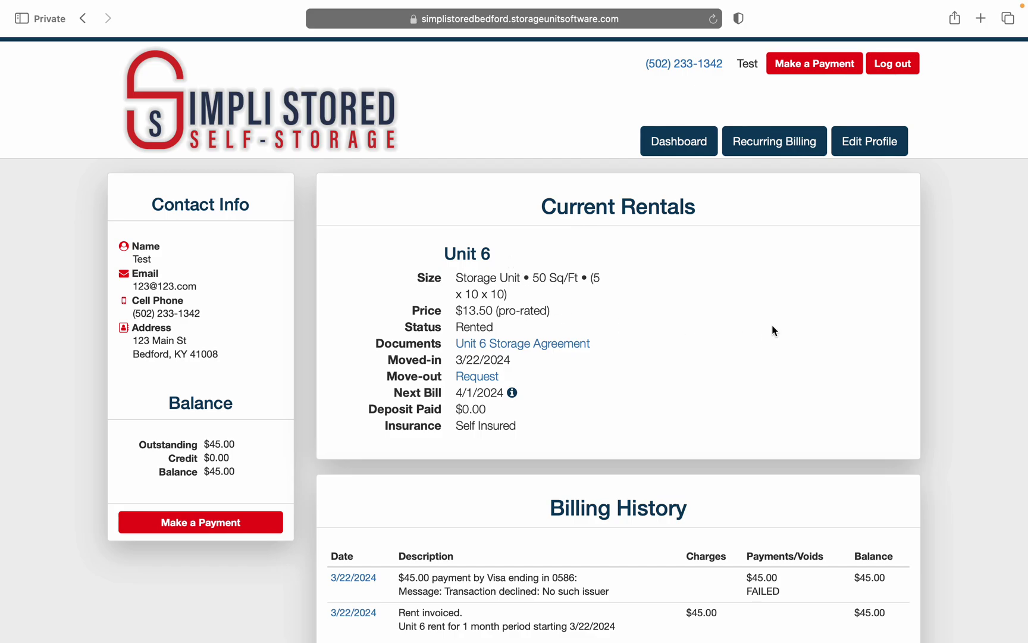
scroll(801, 396, "down", 3)
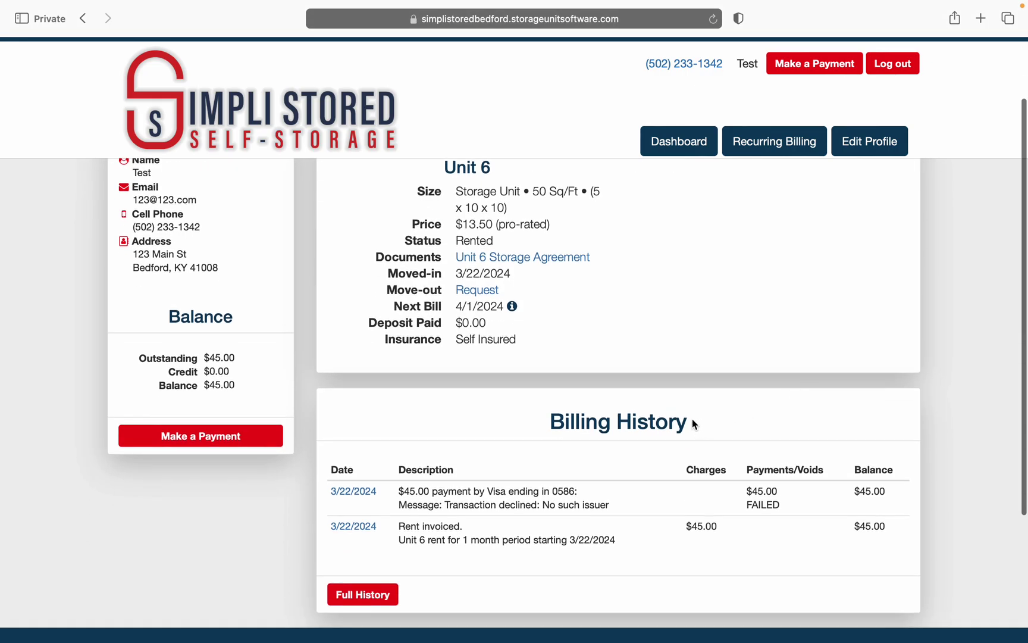
left_click(374, 596)
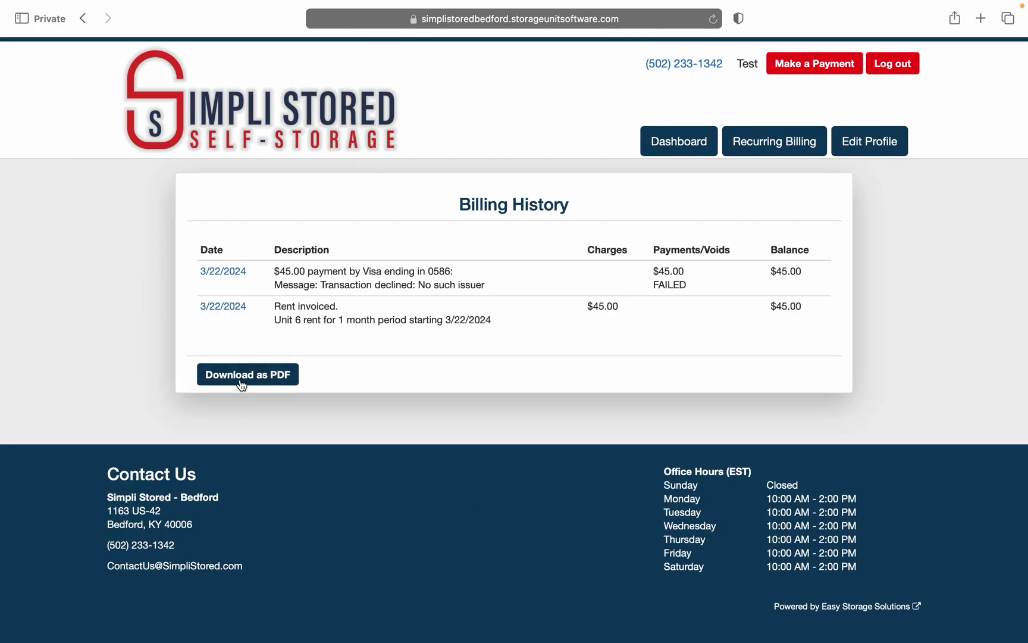
left_click(681, 140)
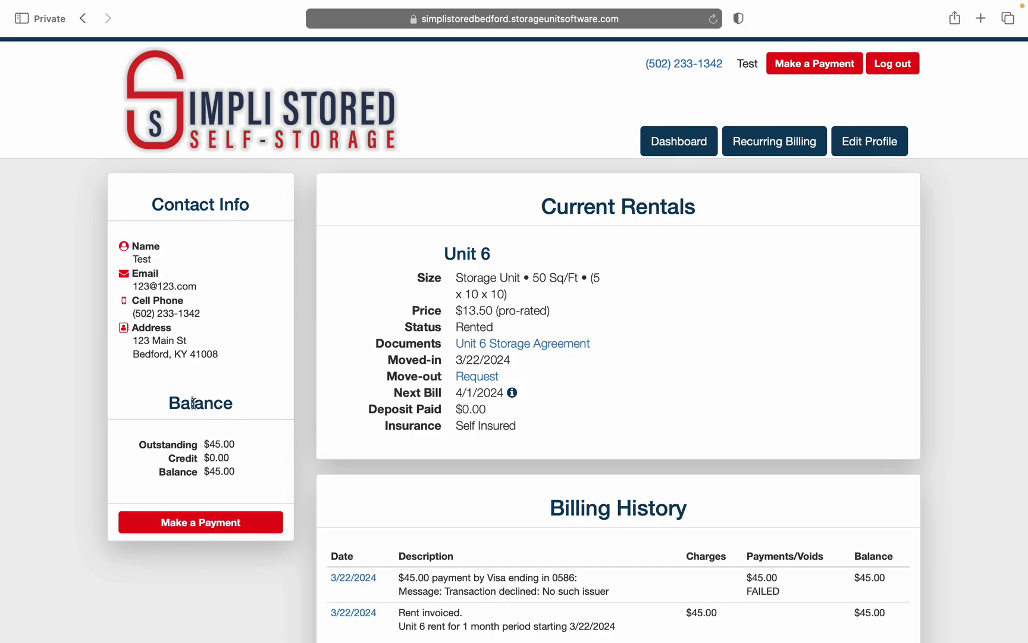
Step: Open the statement of unpaid charges and its payment form for the $45.00 balance
left_click(189, 523)
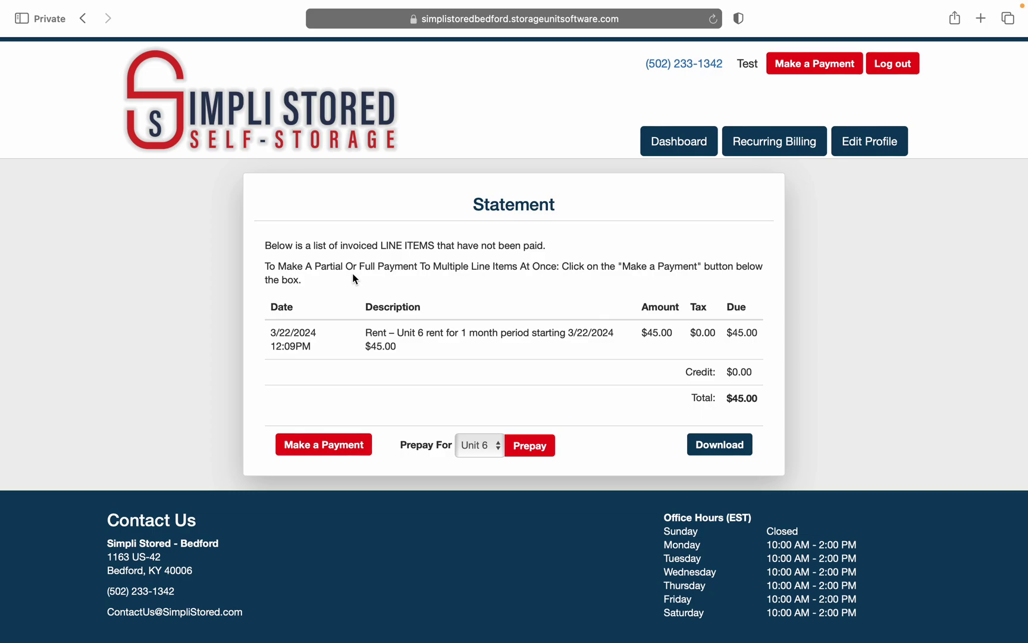
left_click(330, 454)
scroll(572, 445, "down", 5)
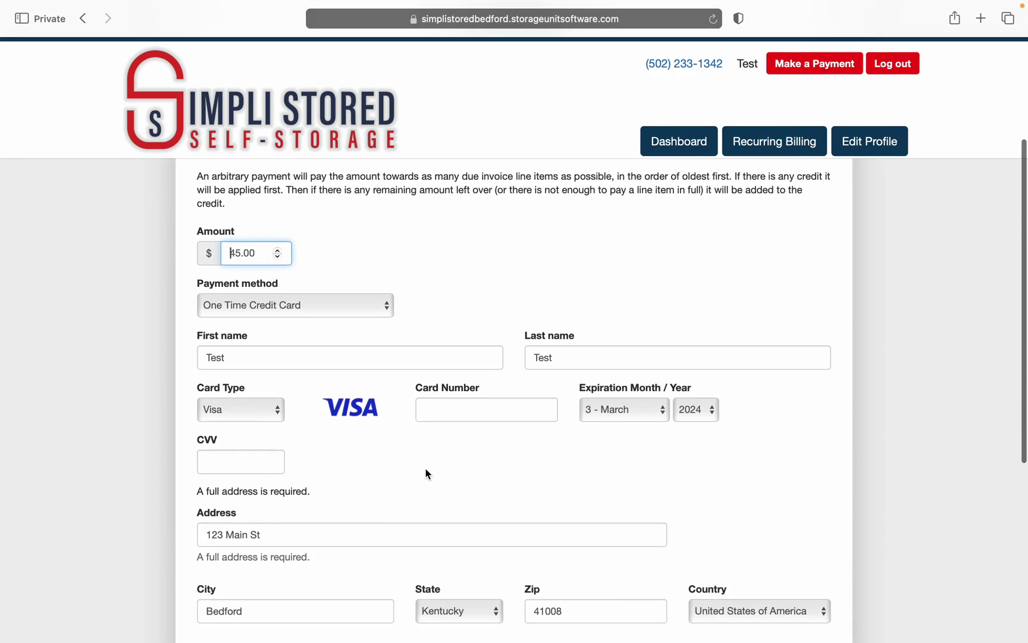
scroll(415, 474, "down", 2)
Step: Keep Visa as the card type and tick 'Save this payment for future use'
left_click(270, 362)
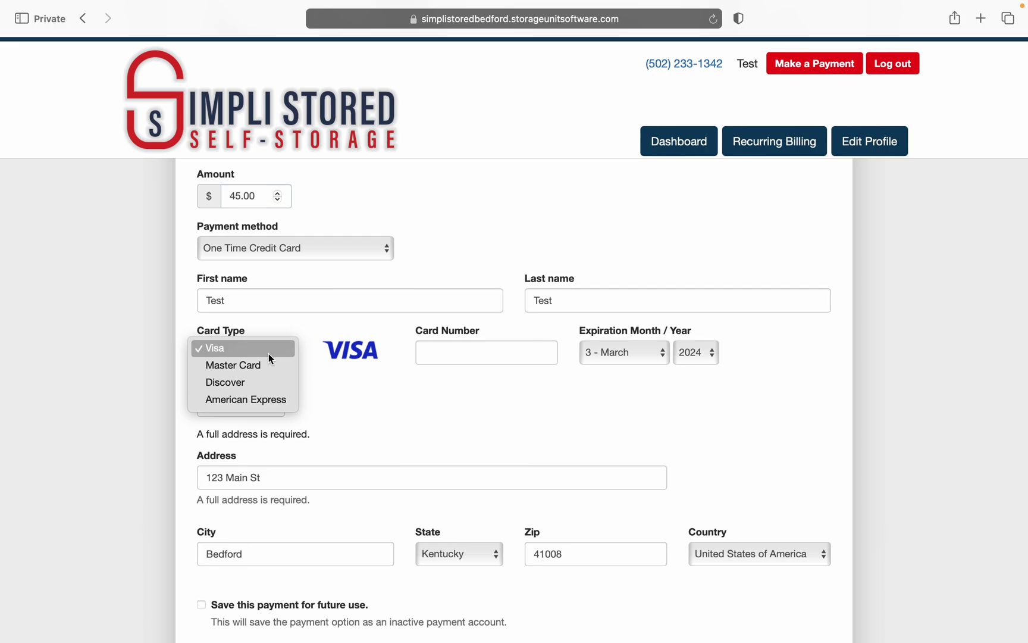
left_click(287, 354)
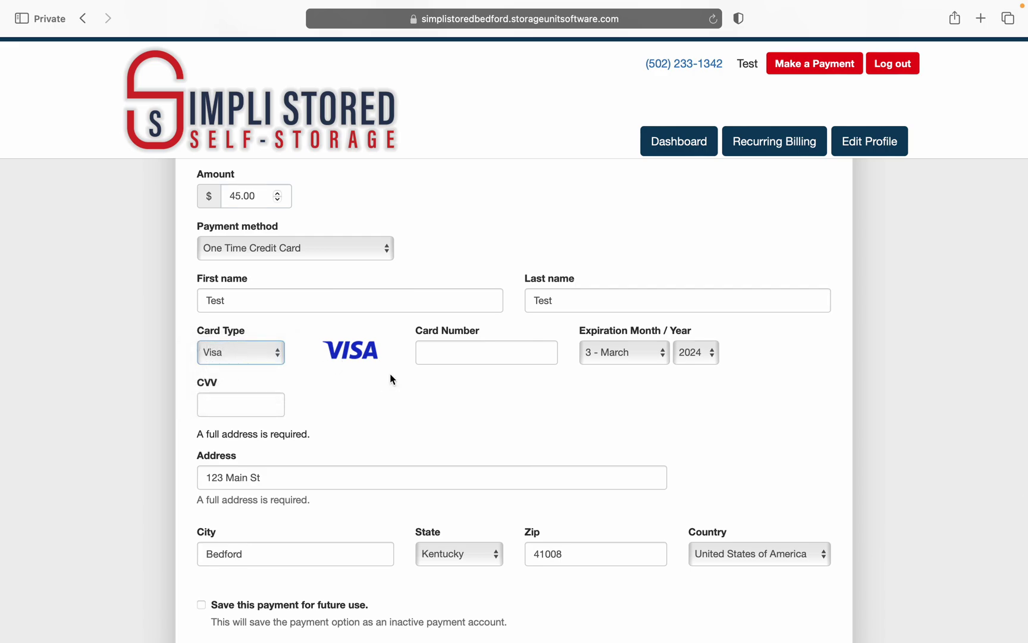
scroll(390, 379, "down", 3)
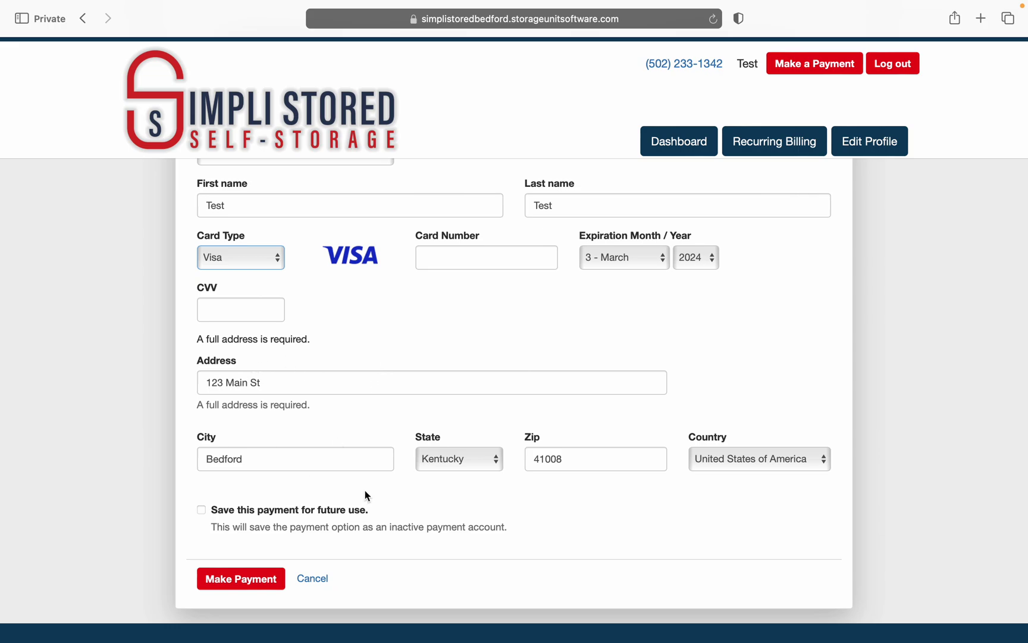
scroll(363, 496, "down", 2)
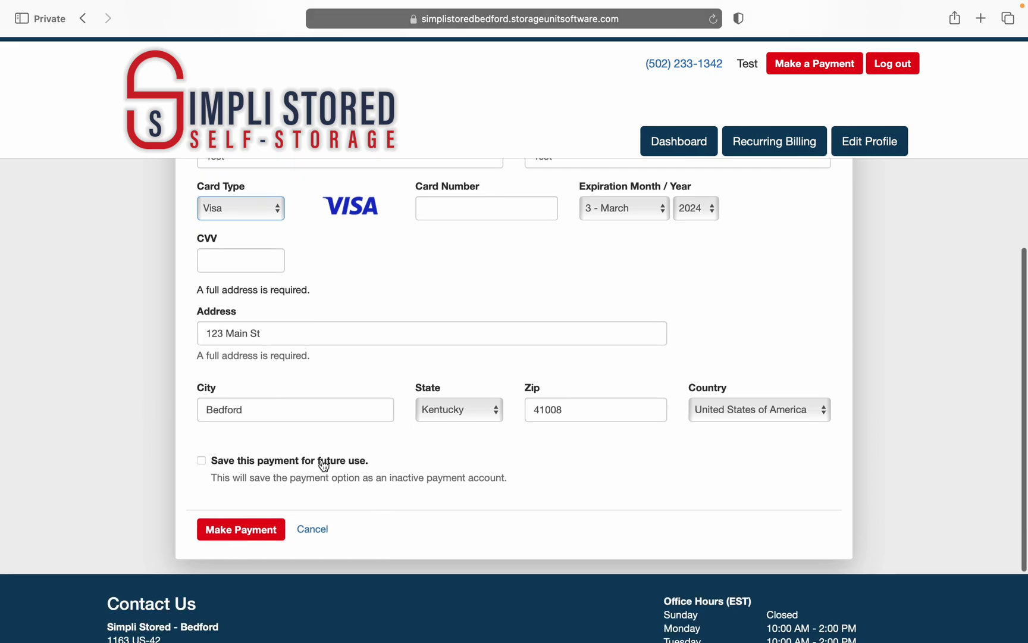
left_click(323, 464)
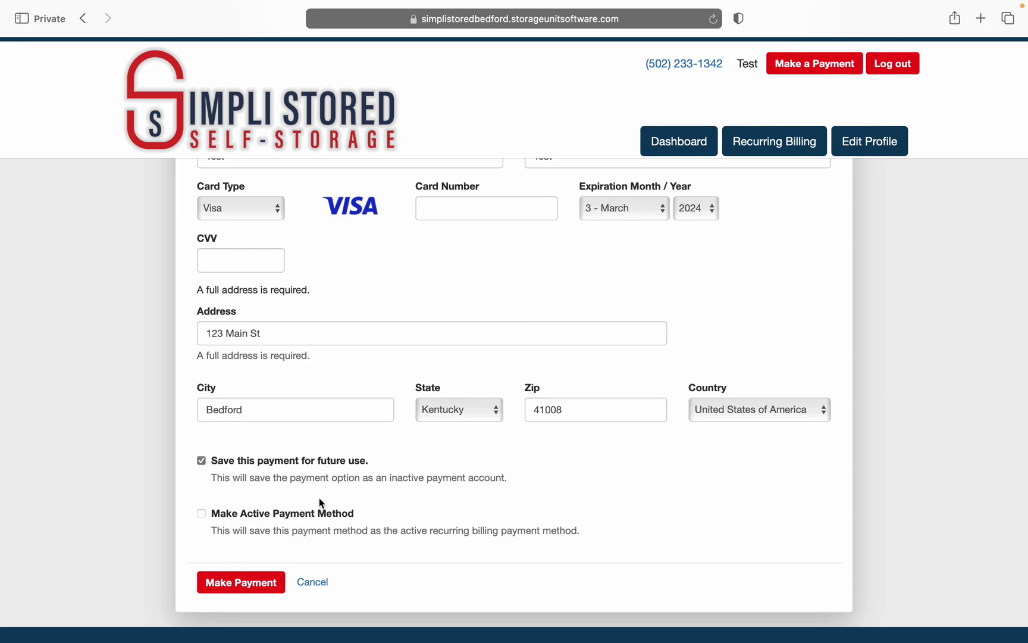
Step: Tick 'Make Active Payment Method', then leave the form for the dashboard without paying
left_click(294, 517)
scroll(528, 526, "down", 1)
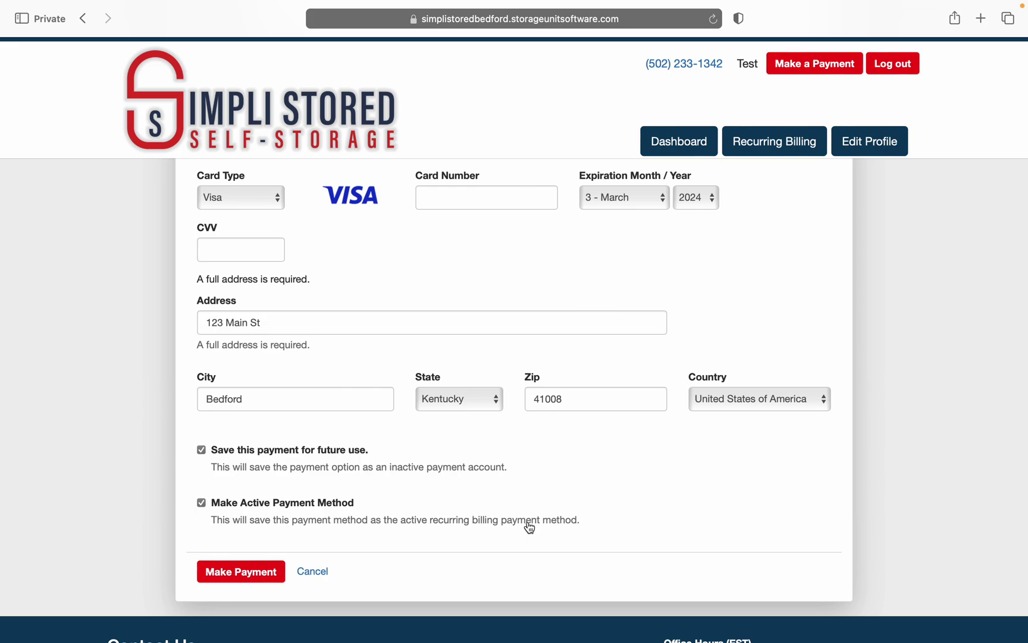
scroll(529, 526, "up", 2)
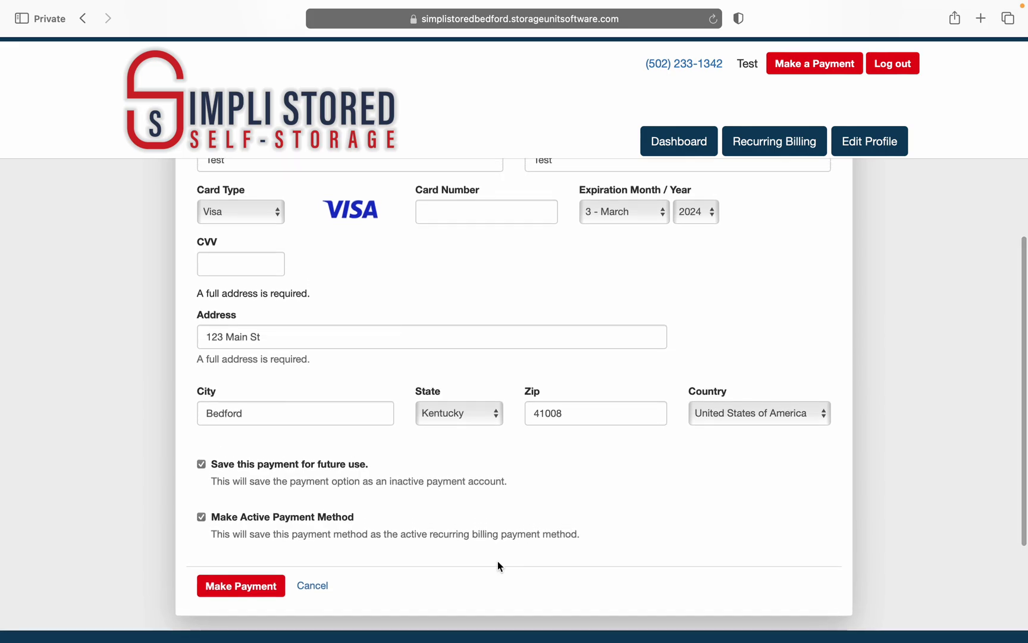
scroll(499, 297, "up", 3)
scroll(498, 297, "down", 2)
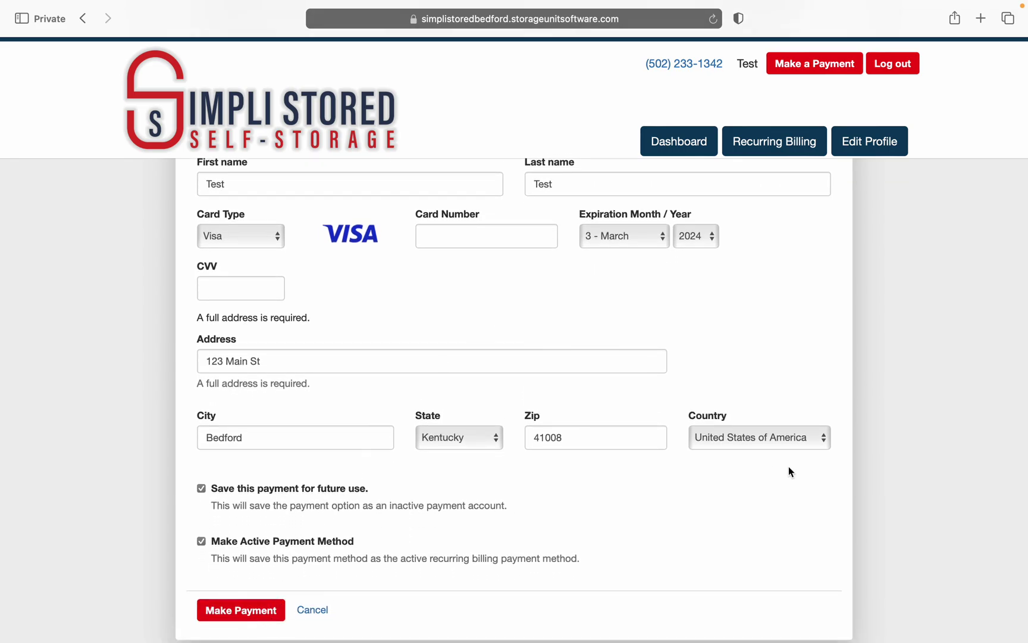
scroll(792, 469, "up", 5)
scroll(800, 472, "up", 5)
left_click(706, 156)
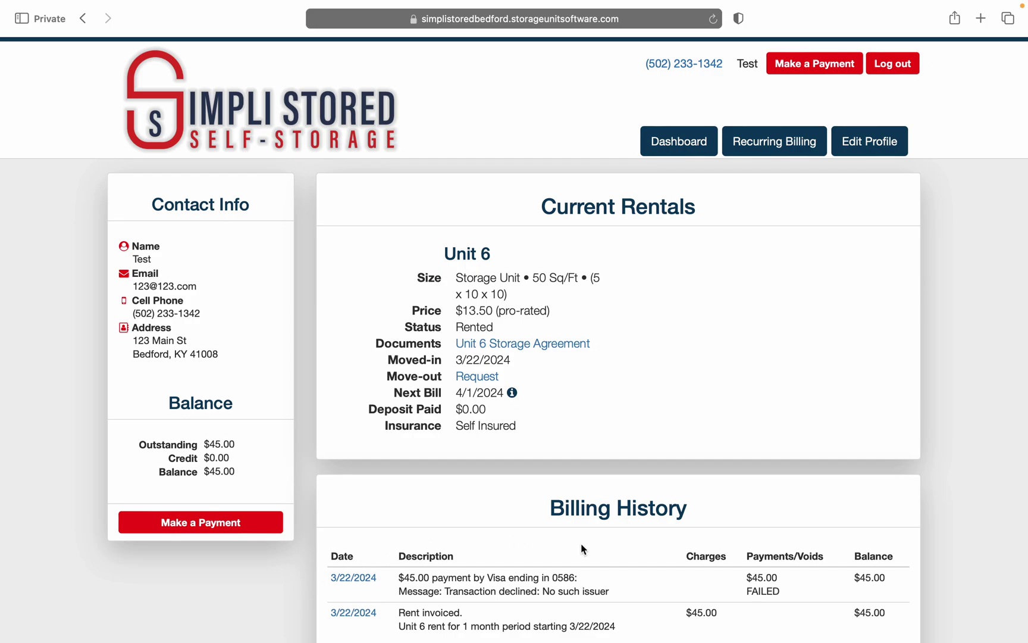
Step: Log out and navigate back to the Bedford, KY location's tenant login page
left_click(891, 69)
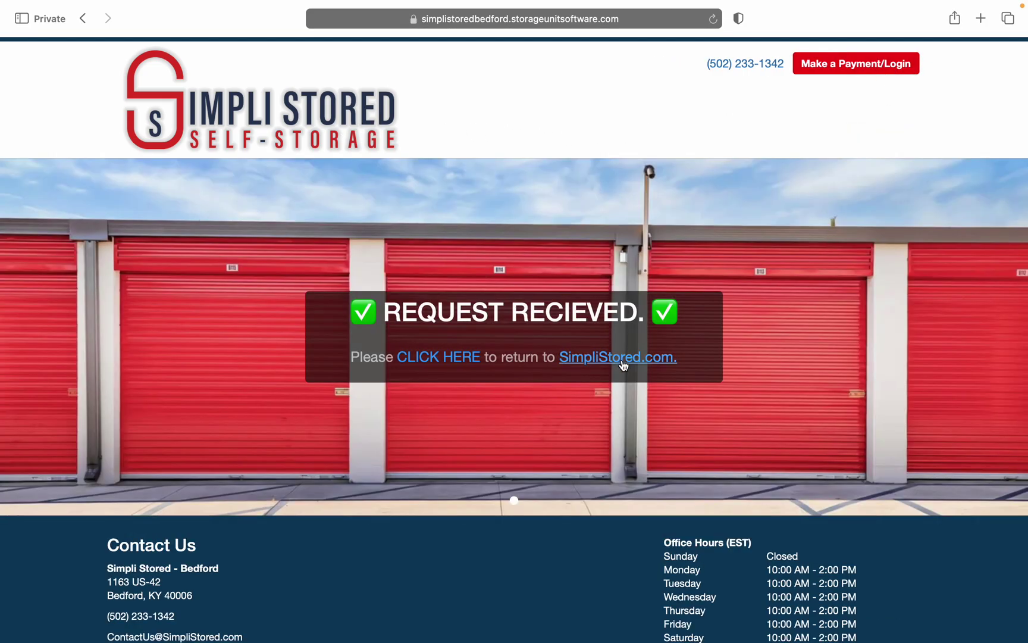
left_click(619, 357)
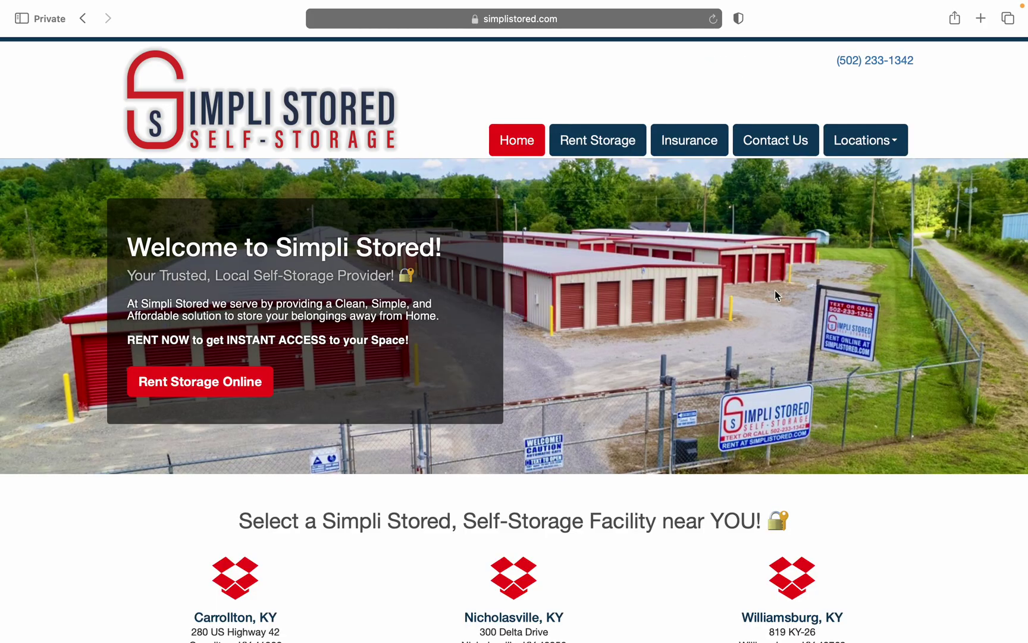
left_click(867, 141)
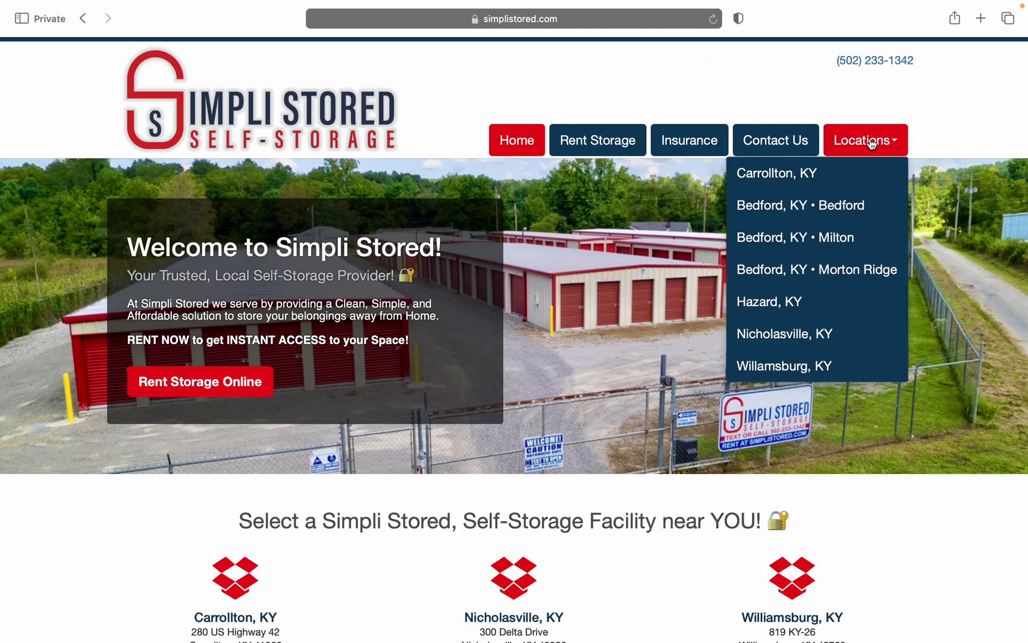
left_click(866, 208)
left_click(262, 387)
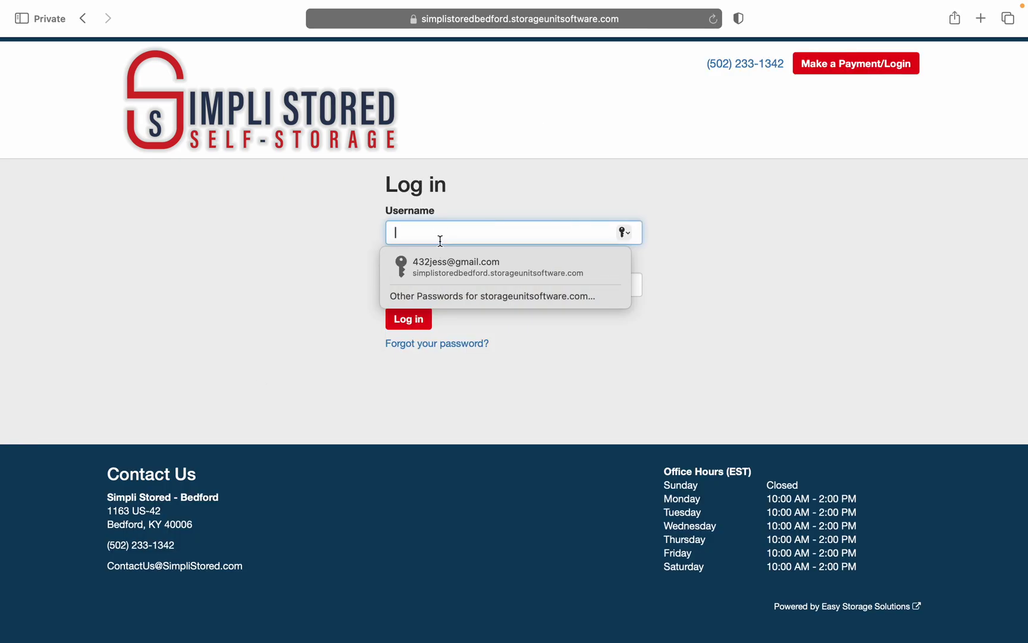
Step: Enter the account's username, copy it, and open the 'Forgot your password?' page
type("123@1")
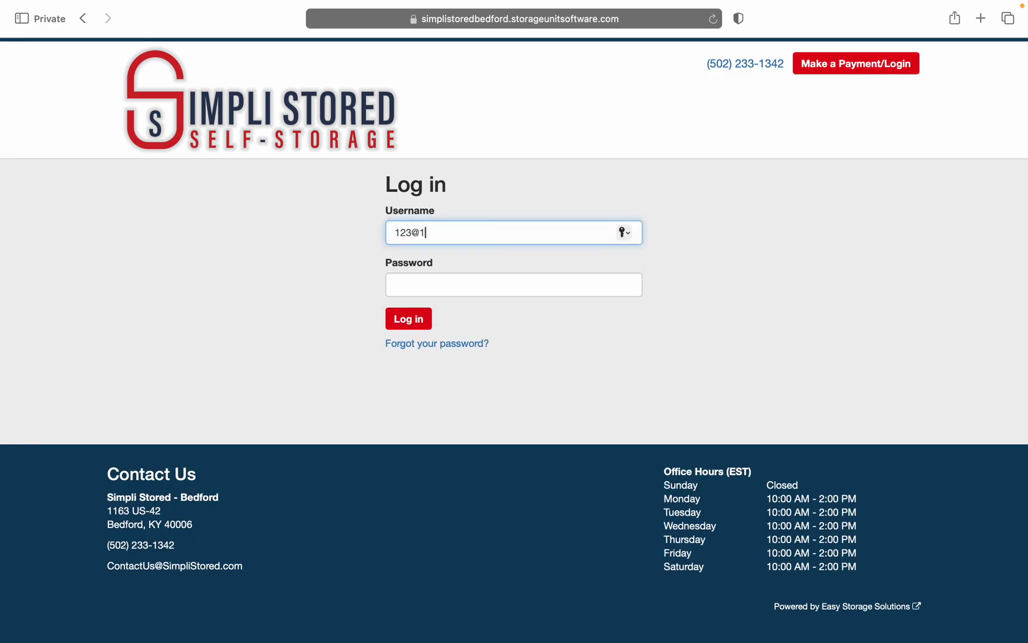
type("23.com")
right_click(445, 233)
key("cmd+c")
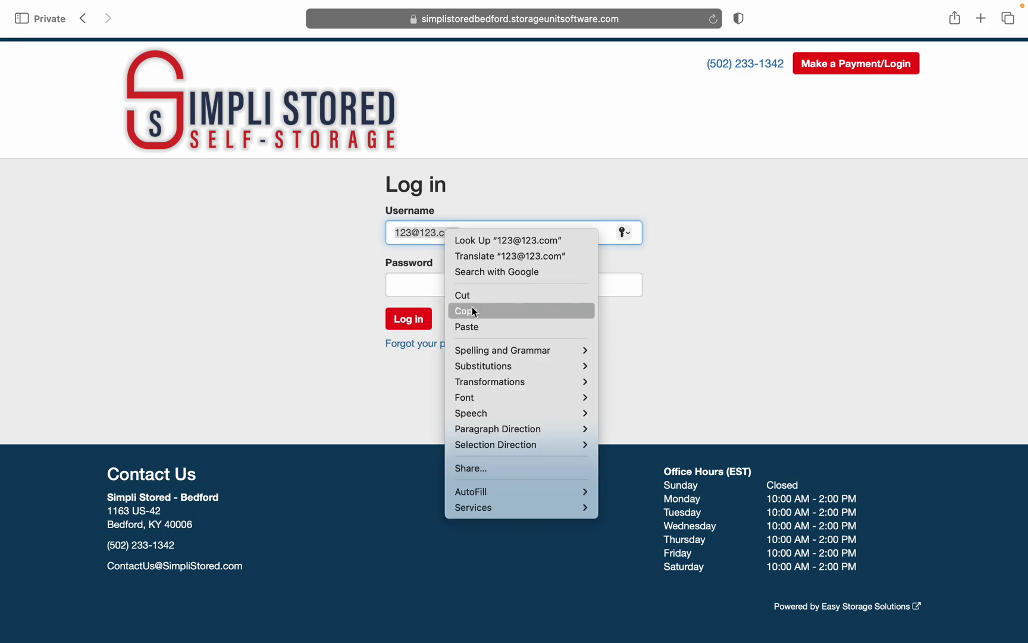
left_click(470, 310)
left_click(464, 350)
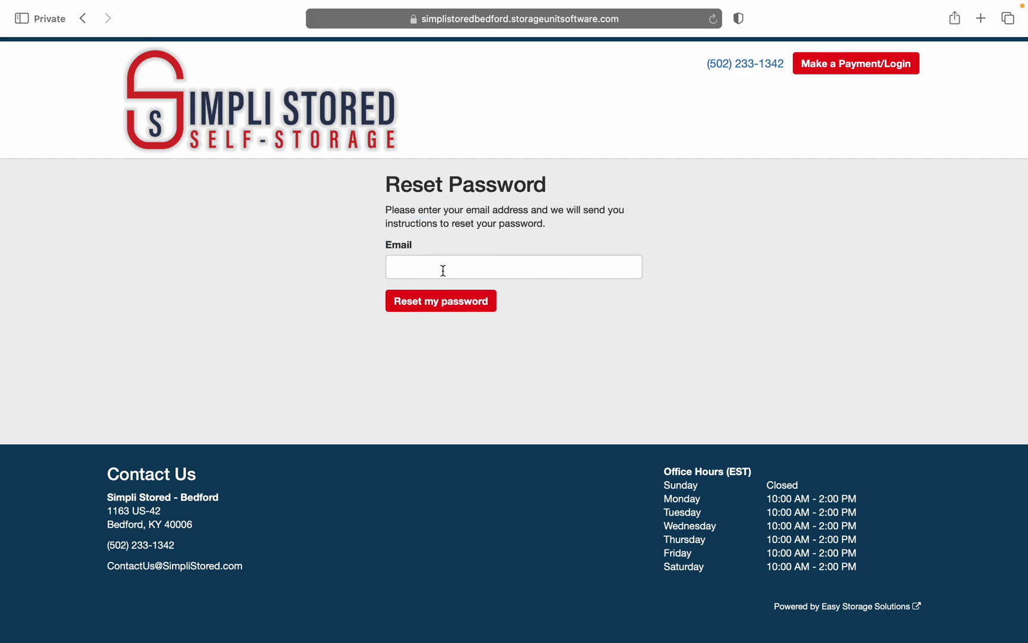
Step: Paste the account's email into the reset form, submit the password reset, and return to simplistored.com
left_click(443, 268)
right_click(444, 268)
left_click(465, 308)
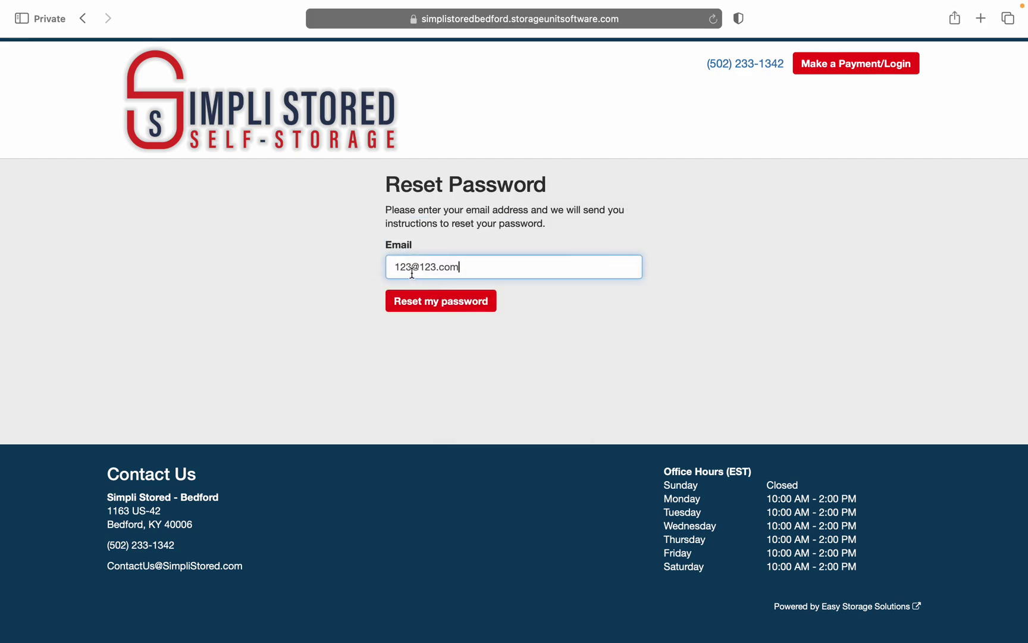
left_click(426, 307)
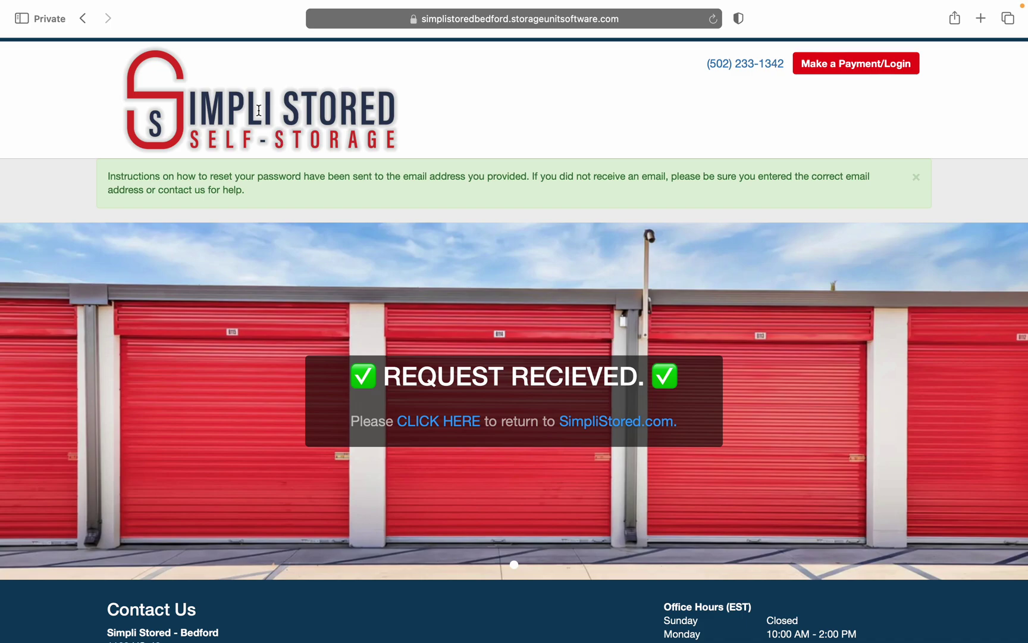
left_click(619, 426)
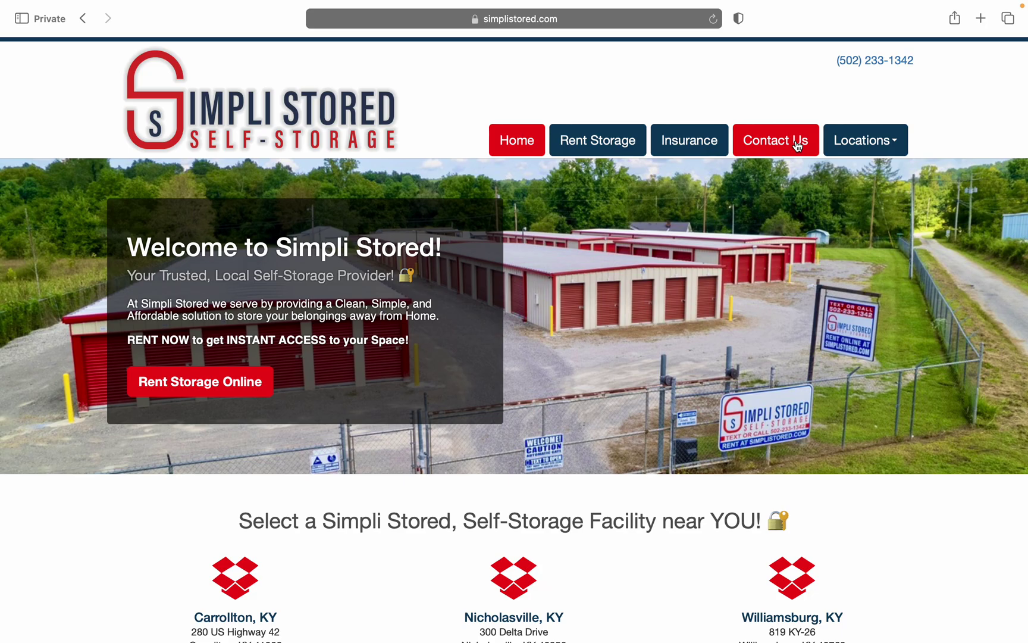
left_click(798, 145)
left_click(371, 264)
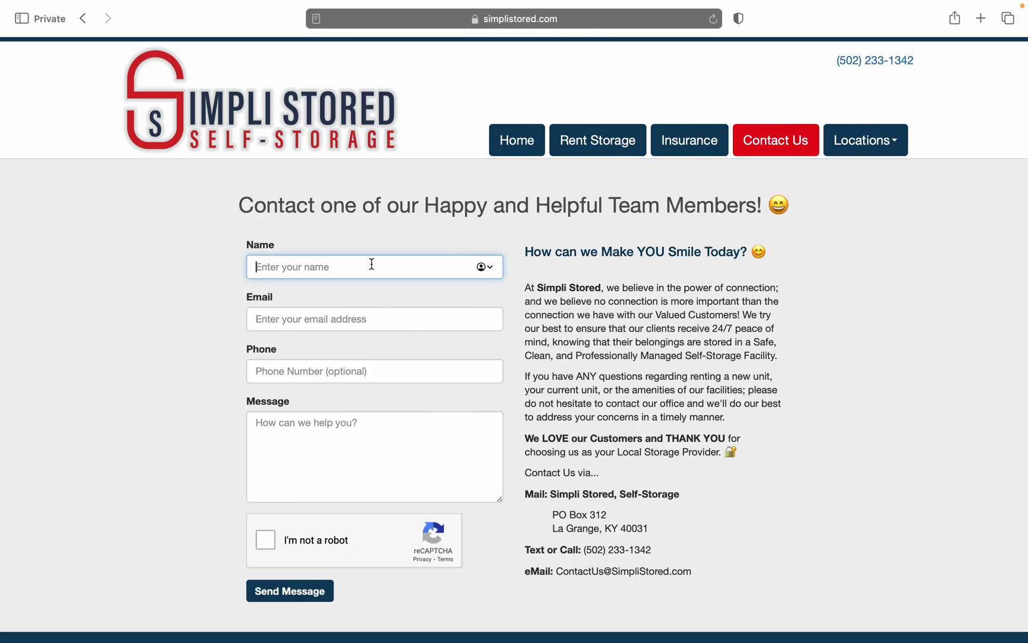
left_click(374, 314)
left_click(500, 296)
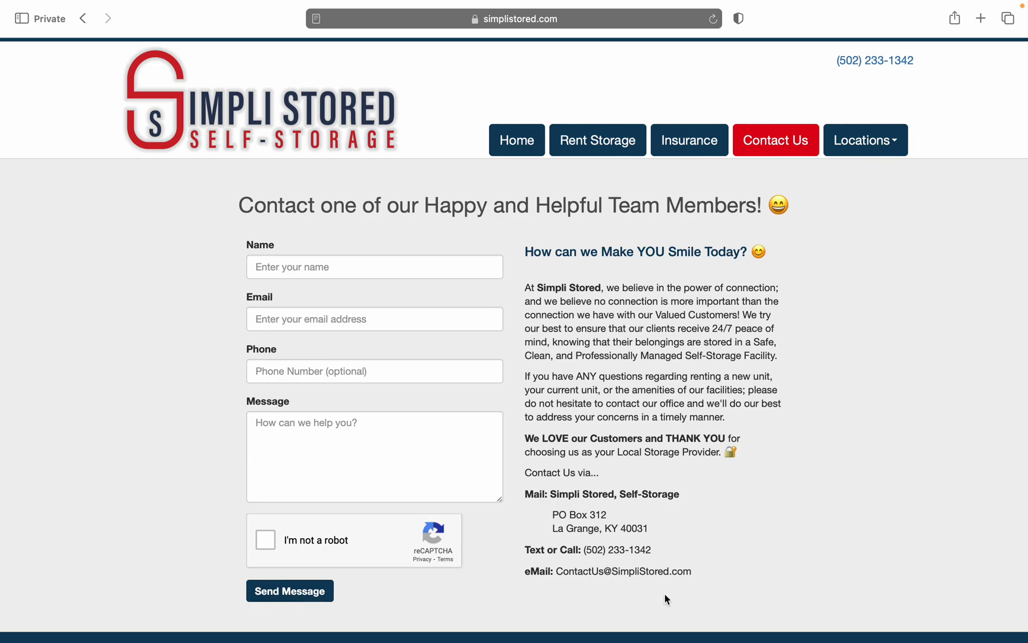
scroll(664, 594, "down", 2)
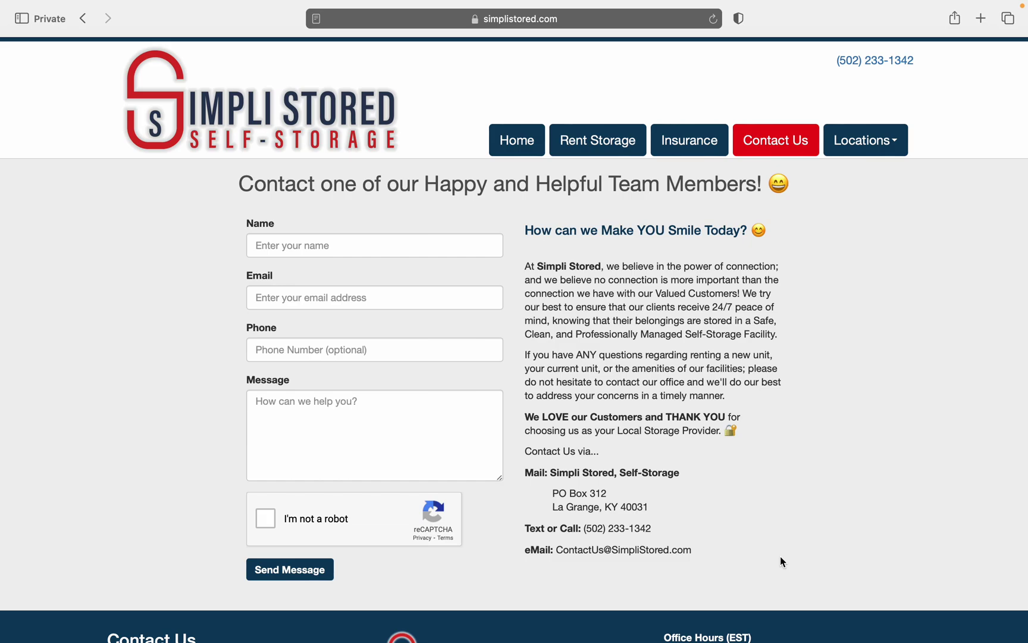
left_click(517, 154)
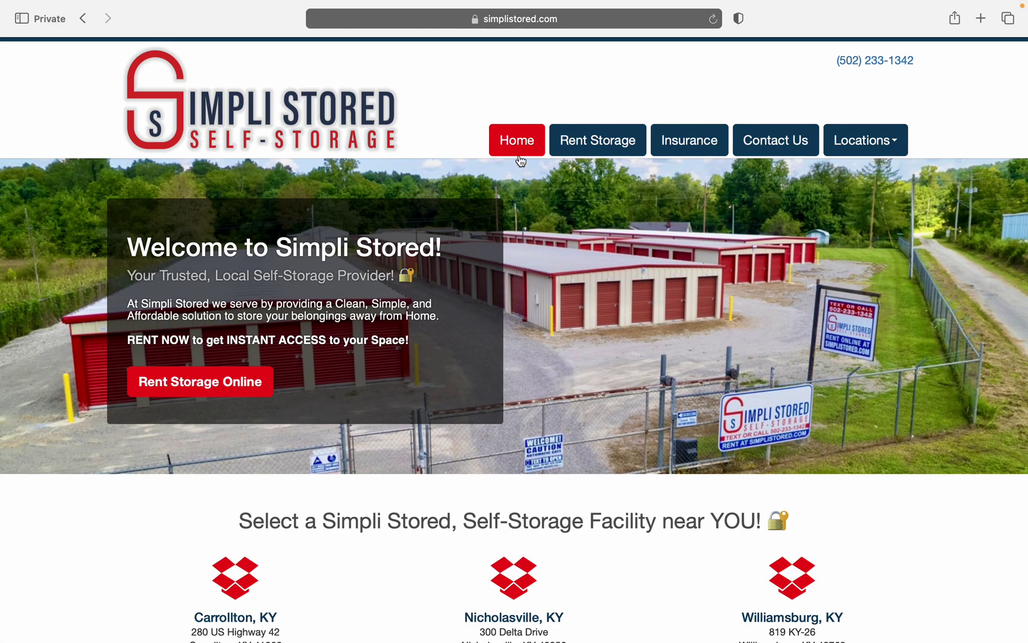